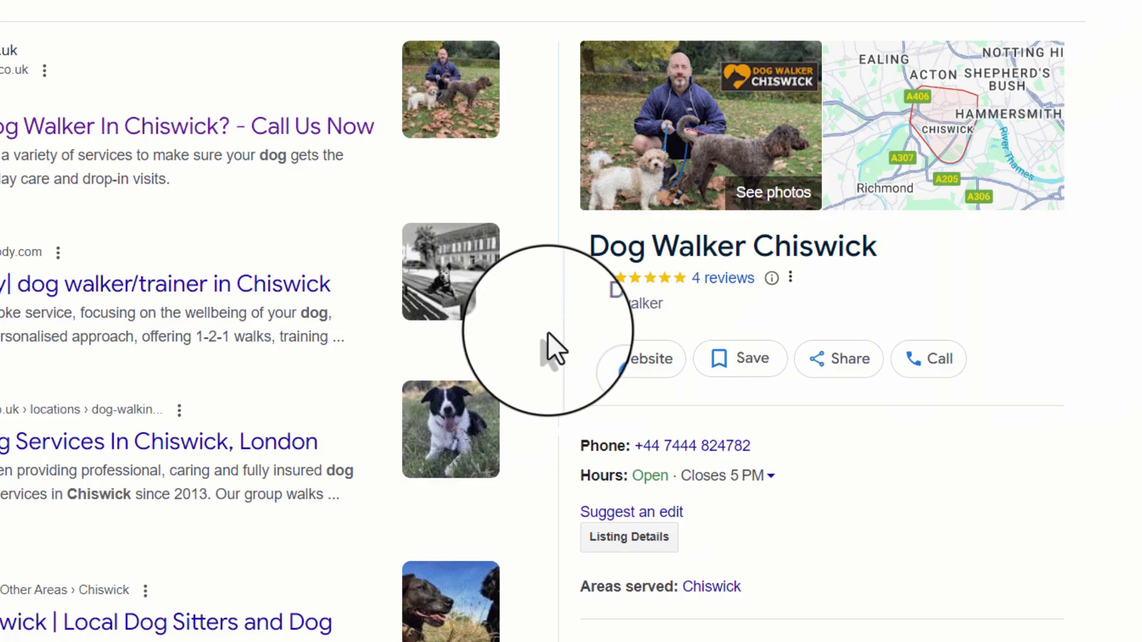
Step: Visit the dog walker's website, then check the electrician's post link and its 24/7 Emergency Call Outs product
click(652, 364)
drag(1139, 159, 1139, 533)
click(619, 514)
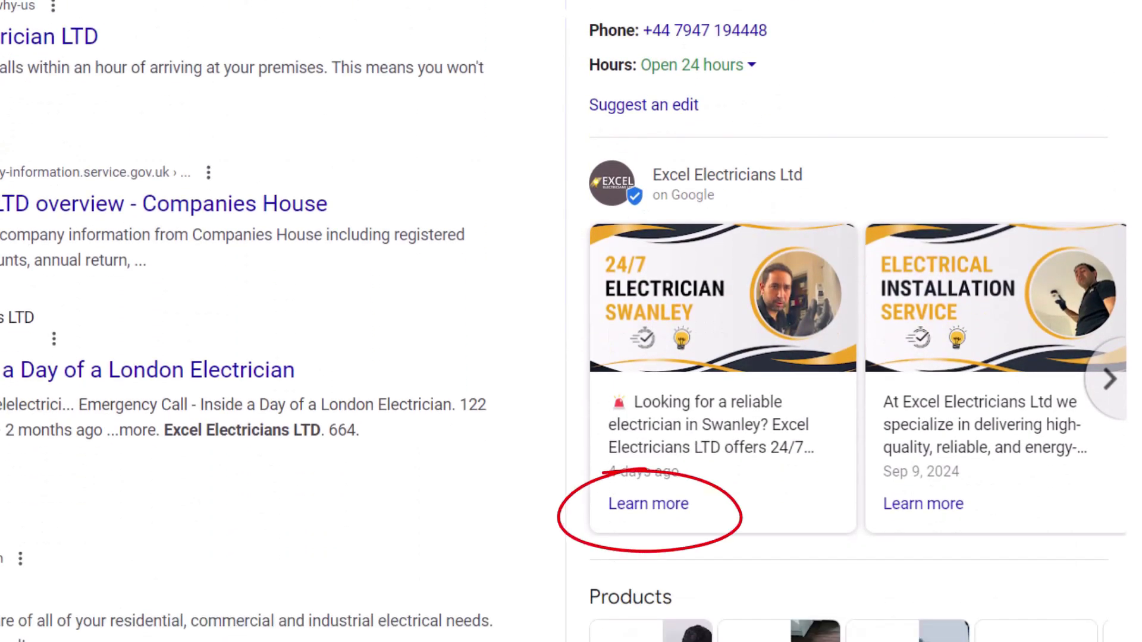
scroll(571, 321, down, 6)
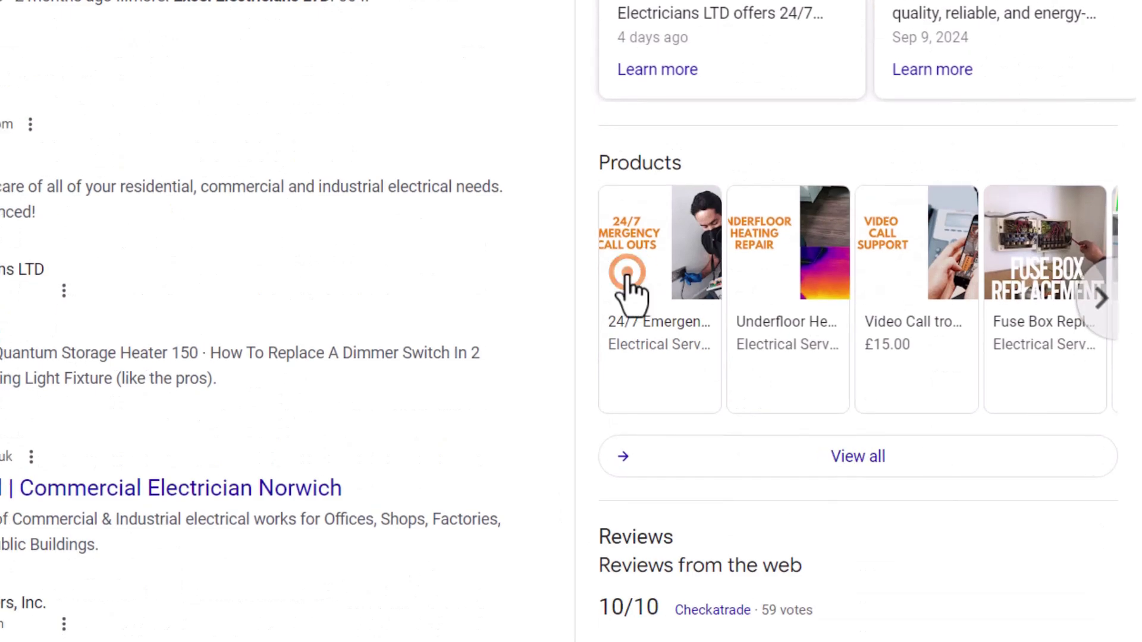
click(630, 293)
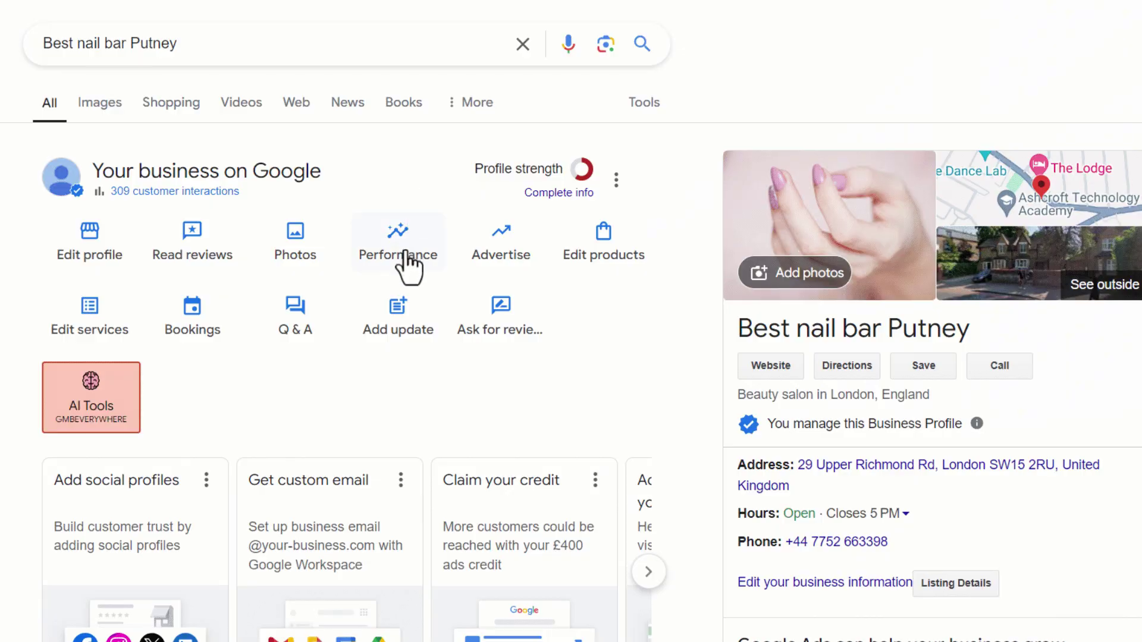
Step: Open the profile's Performance report and scroll down to how people discovered the business
click(407, 256)
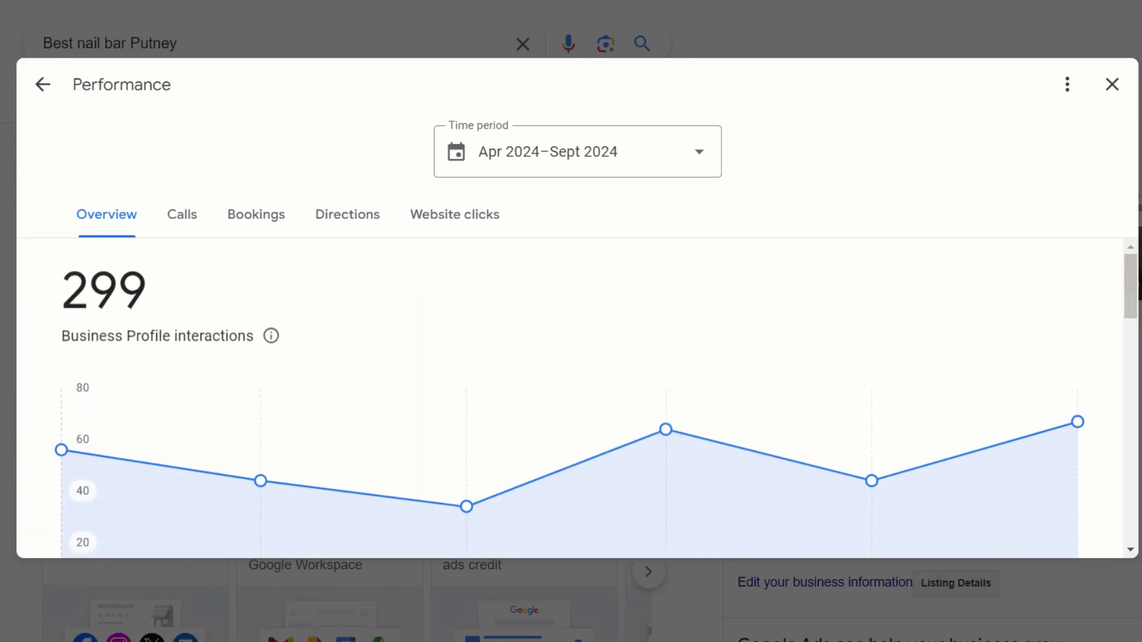
drag(1134, 275, 1133, 476)
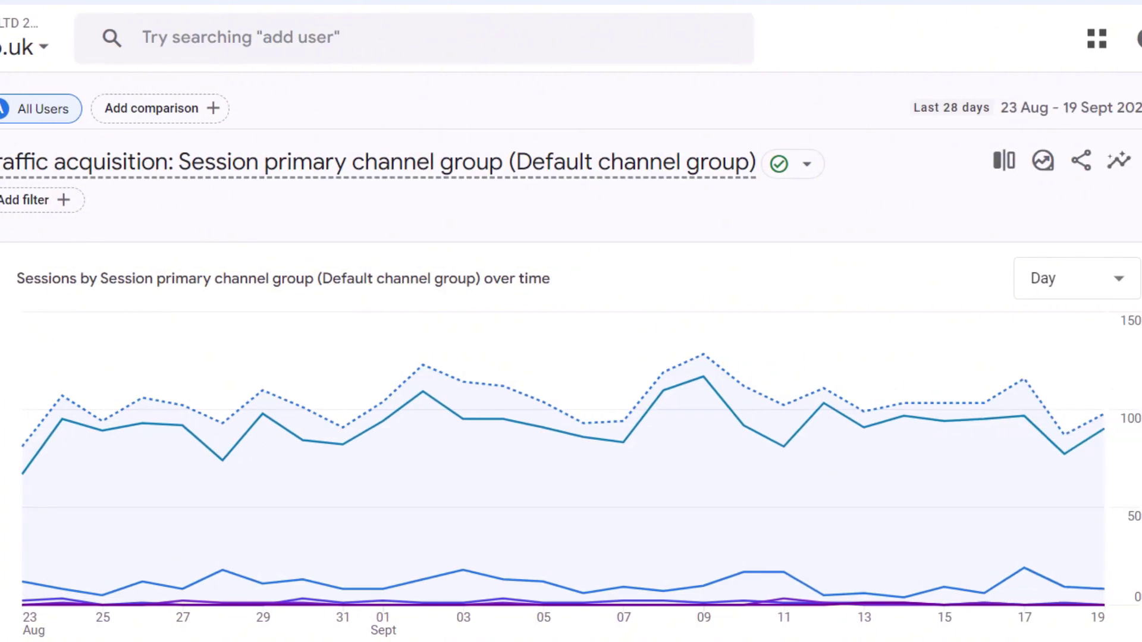
scroll(571, 357, down, 10)
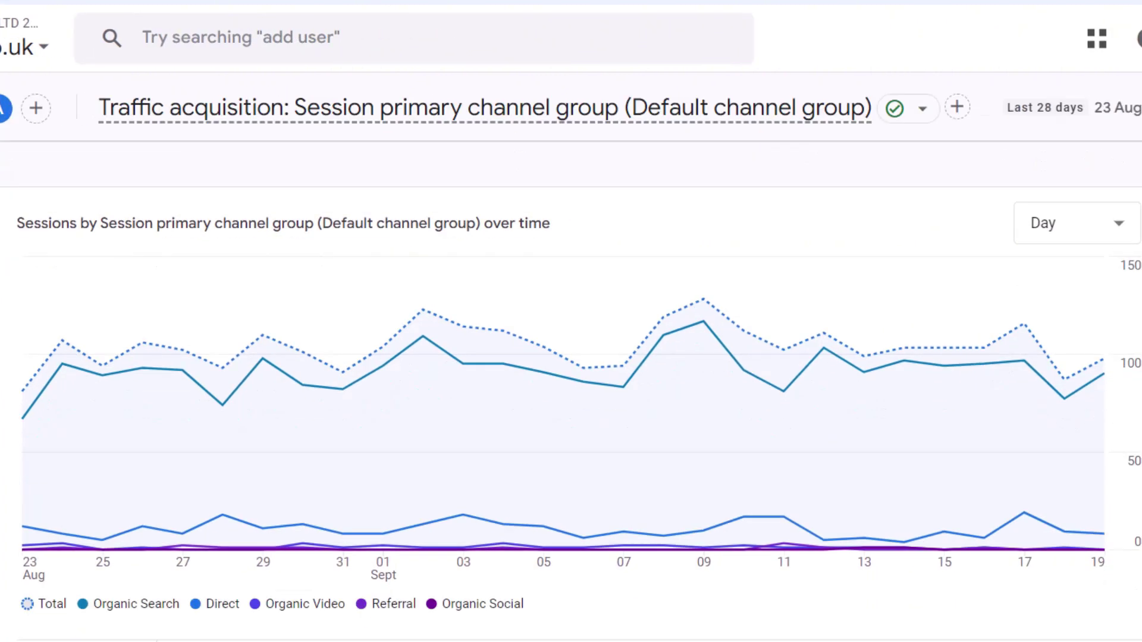
scroll(571, 392, down, 1)
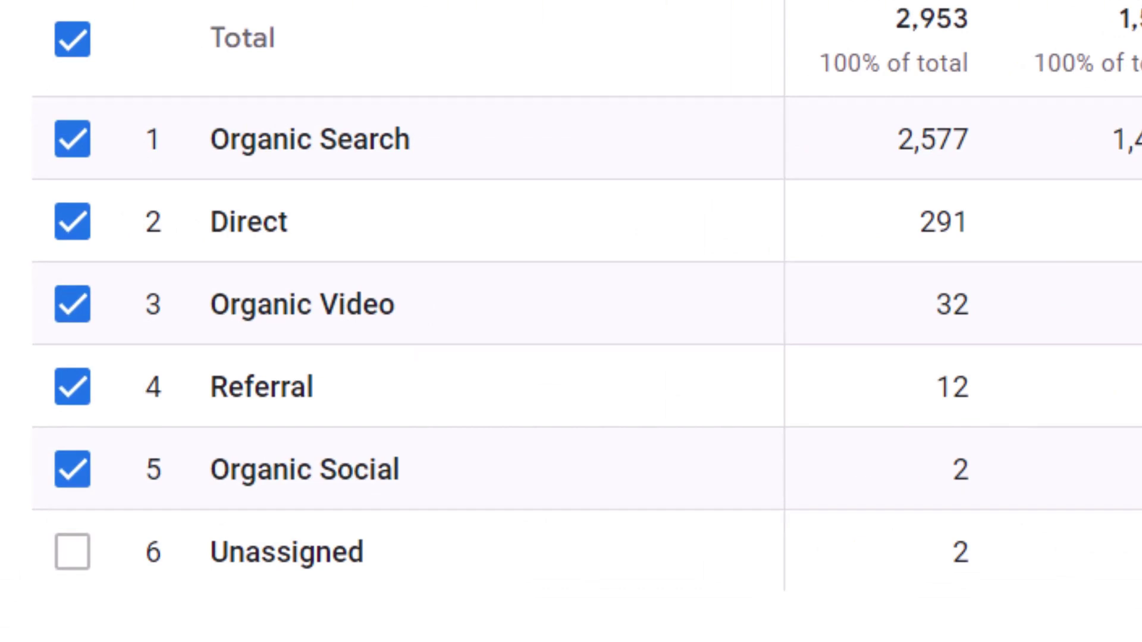
click(645, 392)
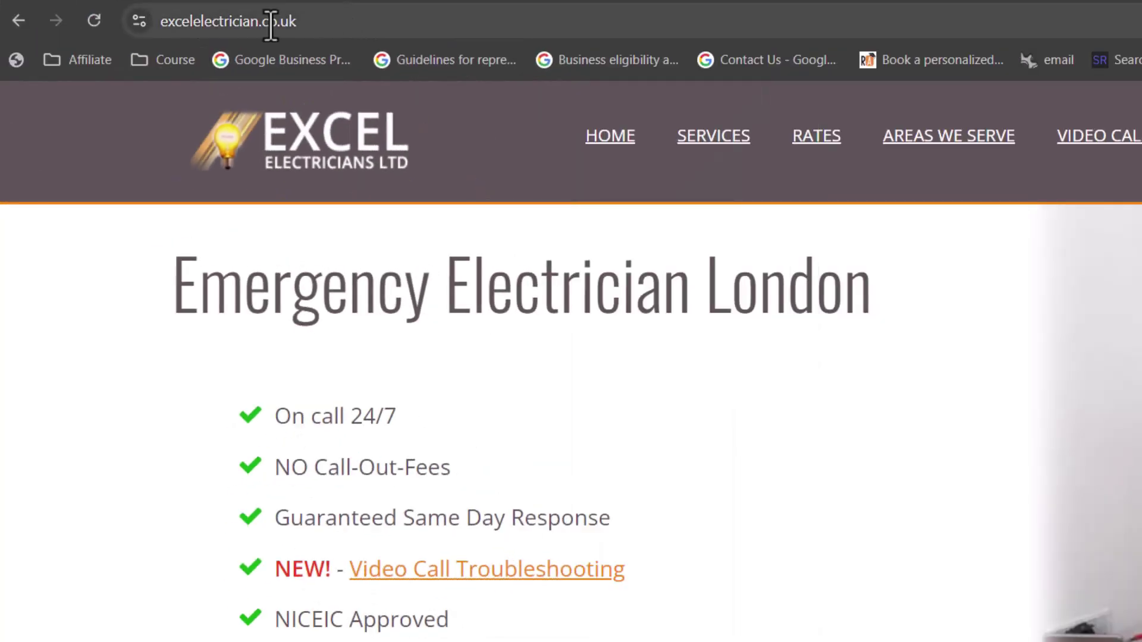
click(269, 22)
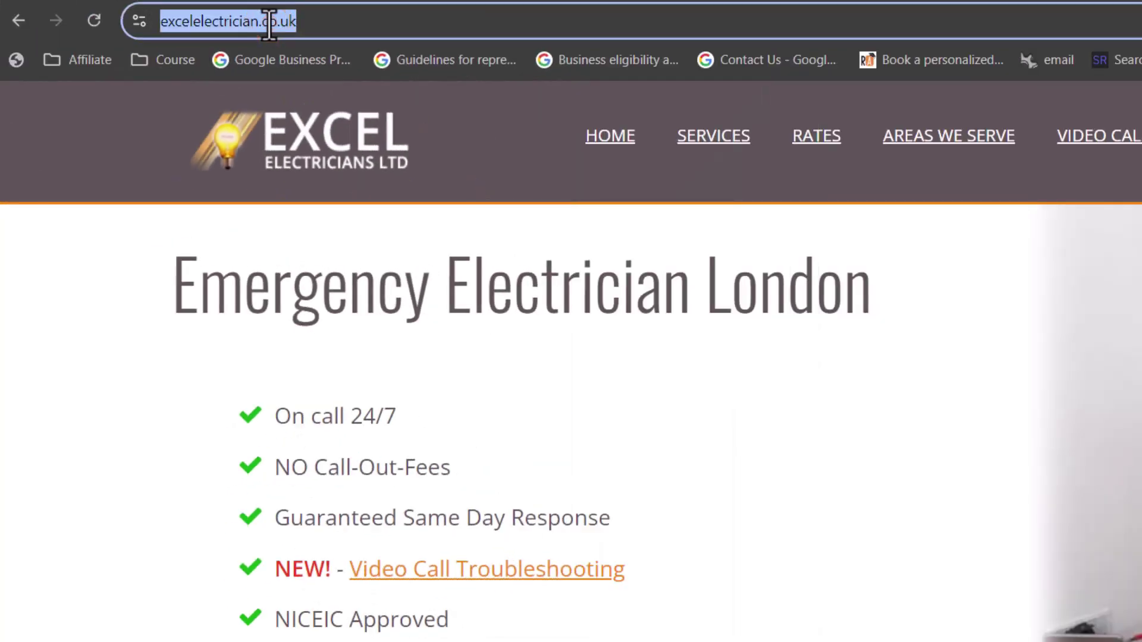
right_click(269, 23)
click(342, 169)
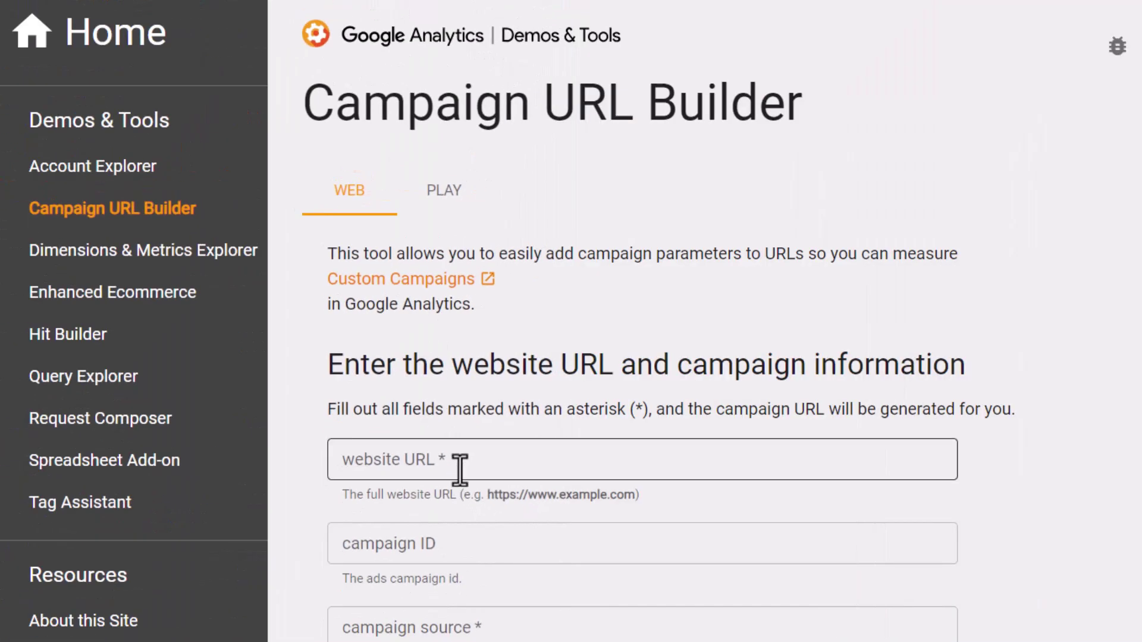
click(460, 470)
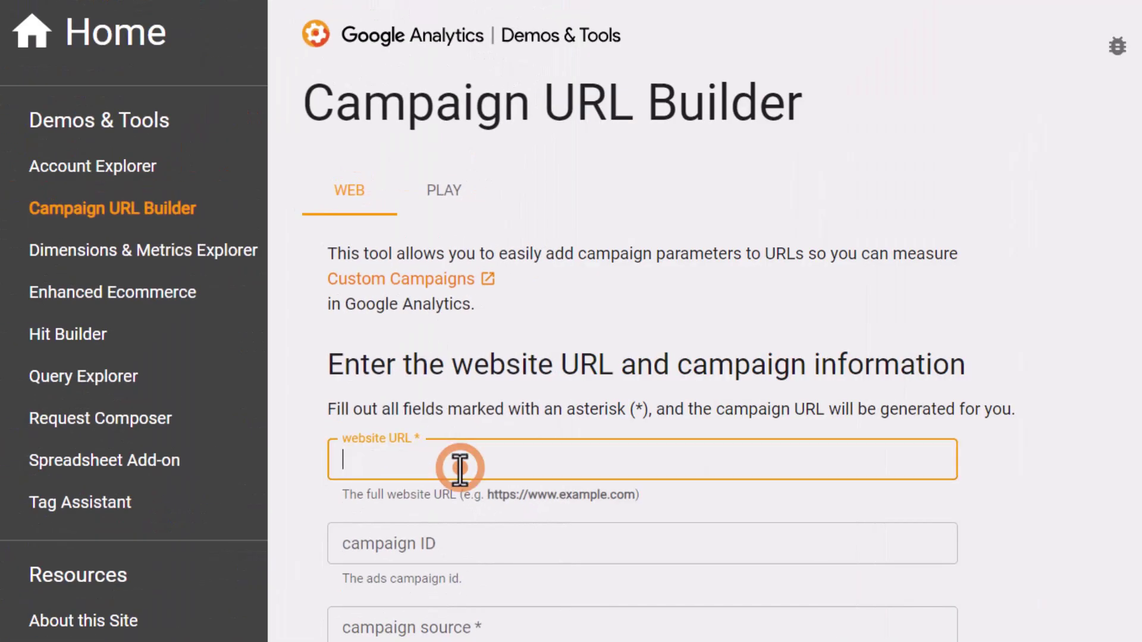
right_click(459, 465)
click(515, 235)
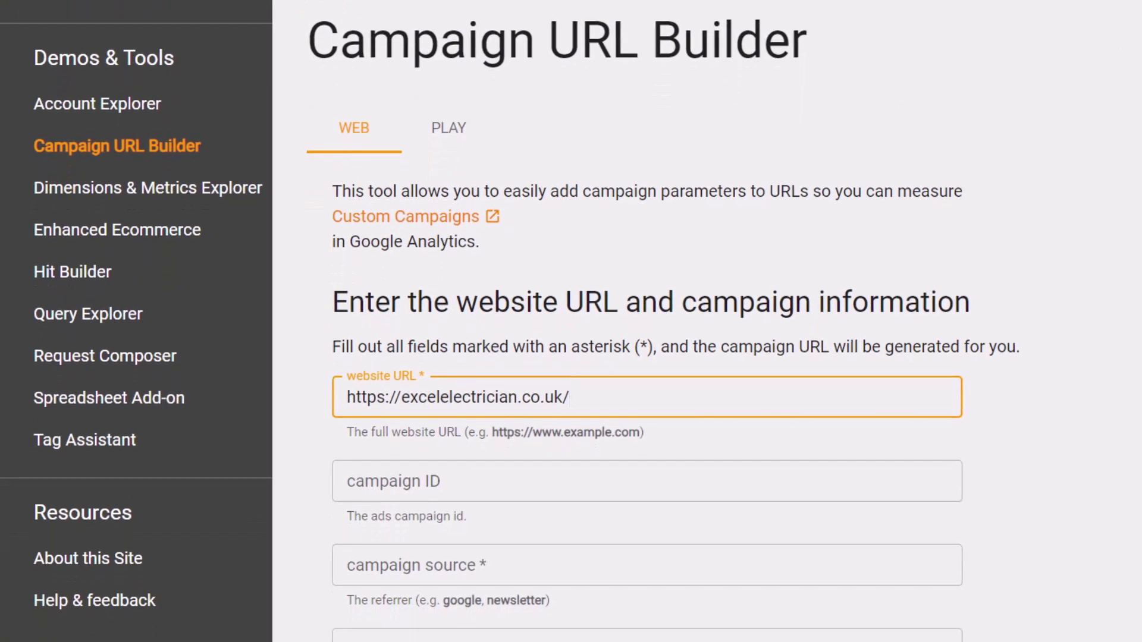
Step: Set source google, medium organic and campaign gbp-website-link, then copy the generated URL
click(588, 568)
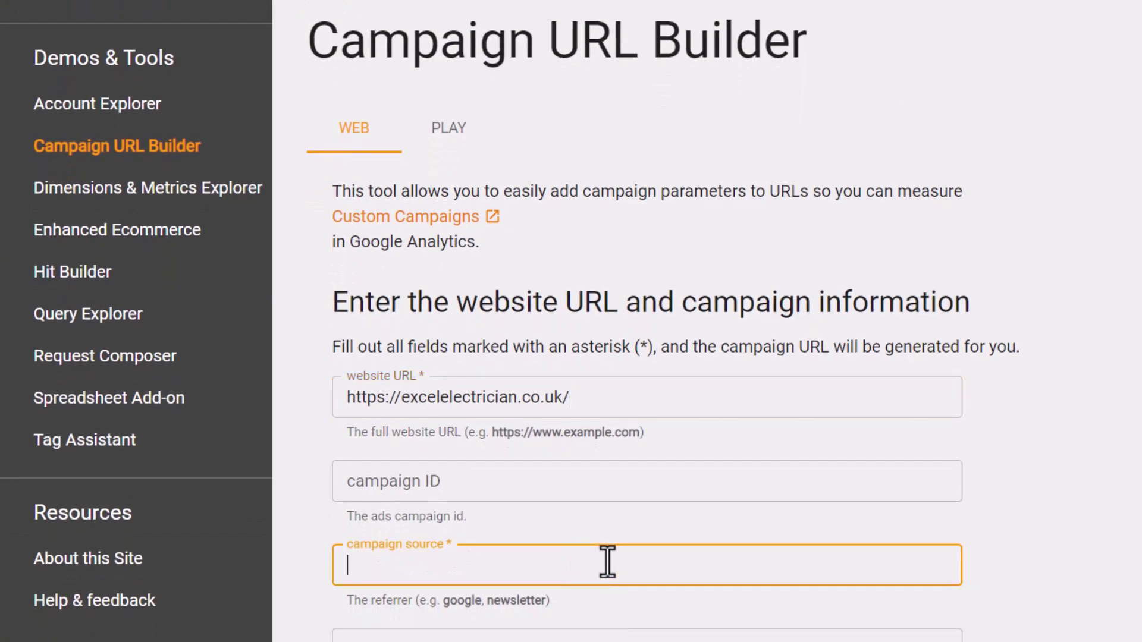
text(google)
click(485, 171)
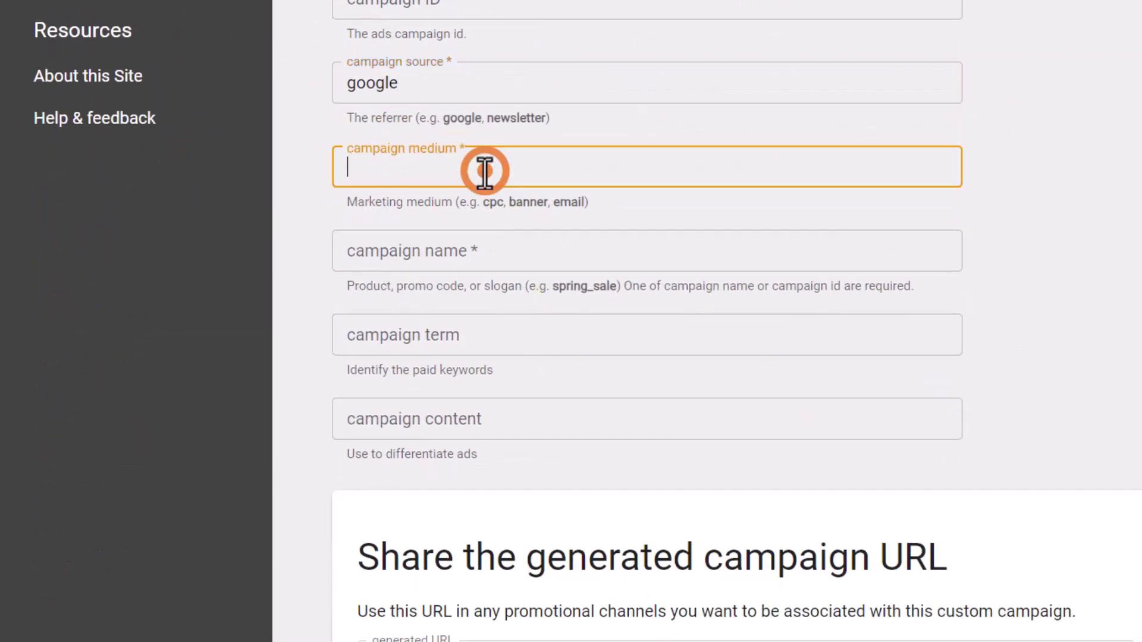
text(organic)
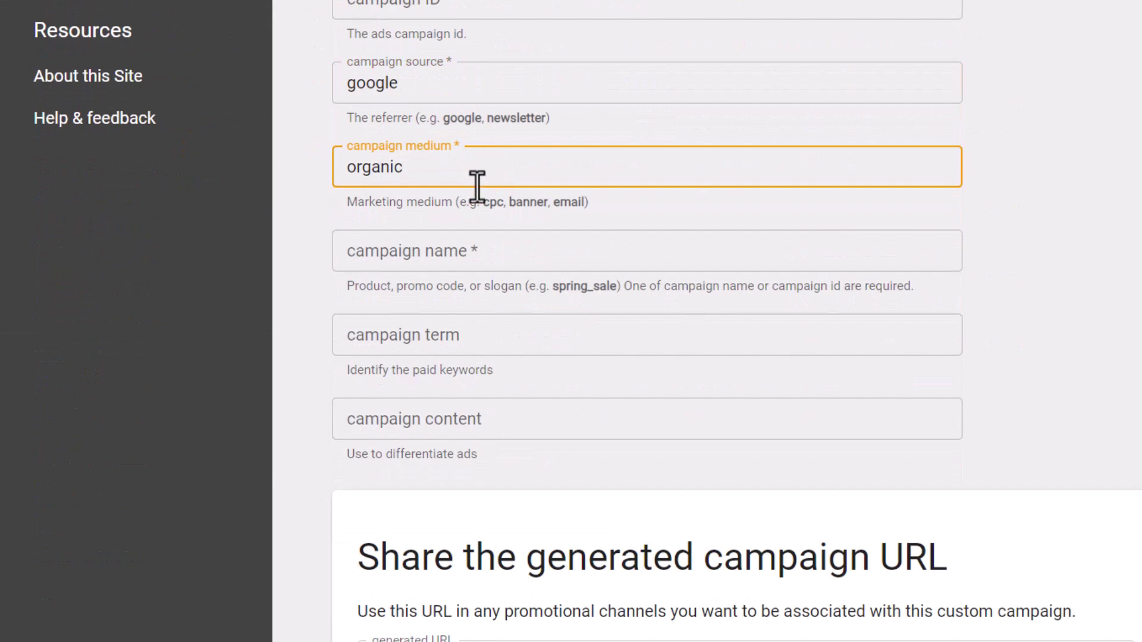
click(492, 249)
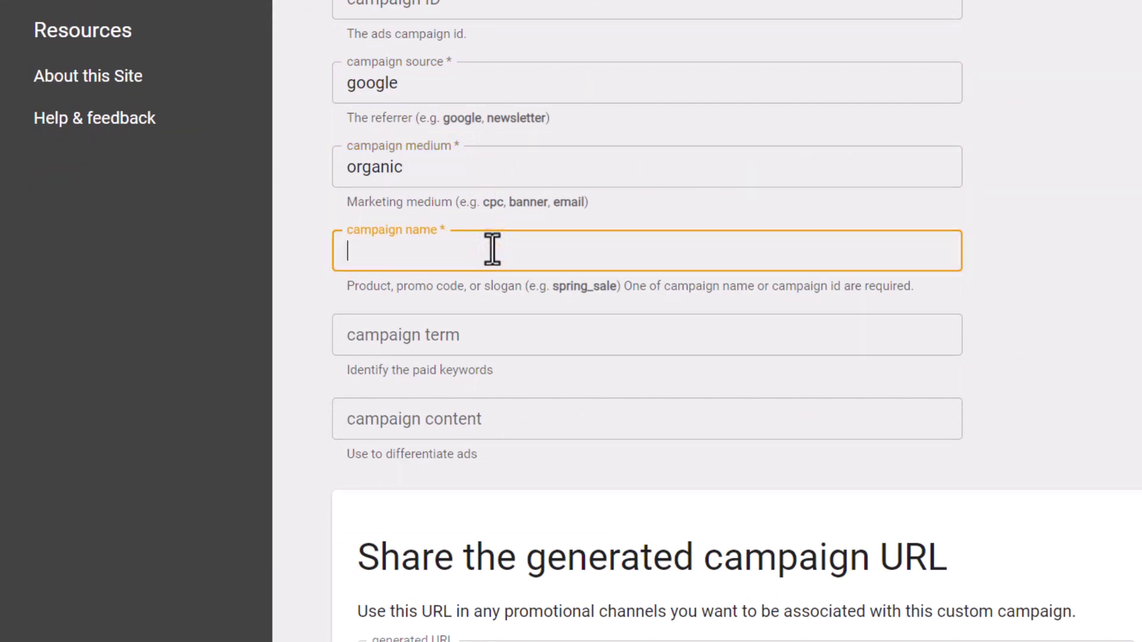
text(gbp-website-link)
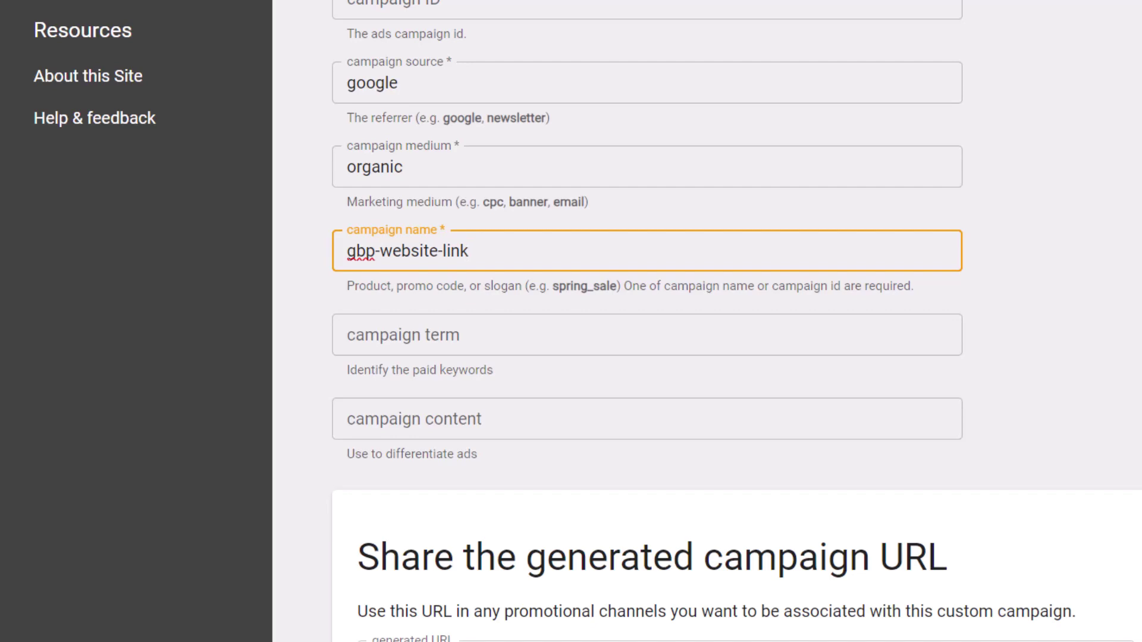
scroll(707, 321, down, 9)
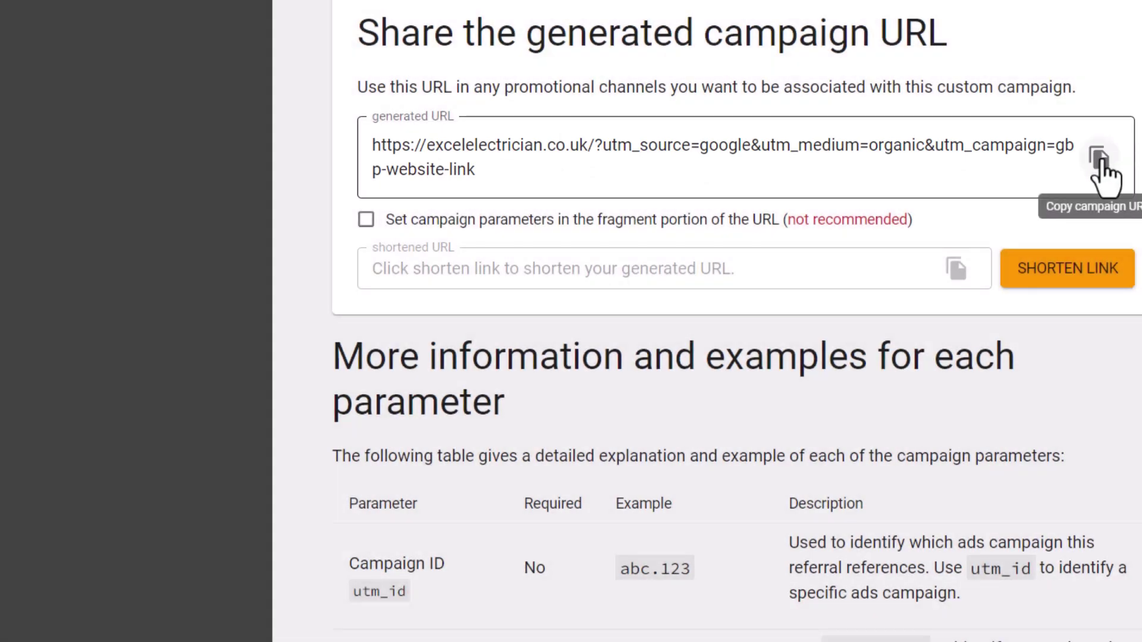
click(1100, 158)
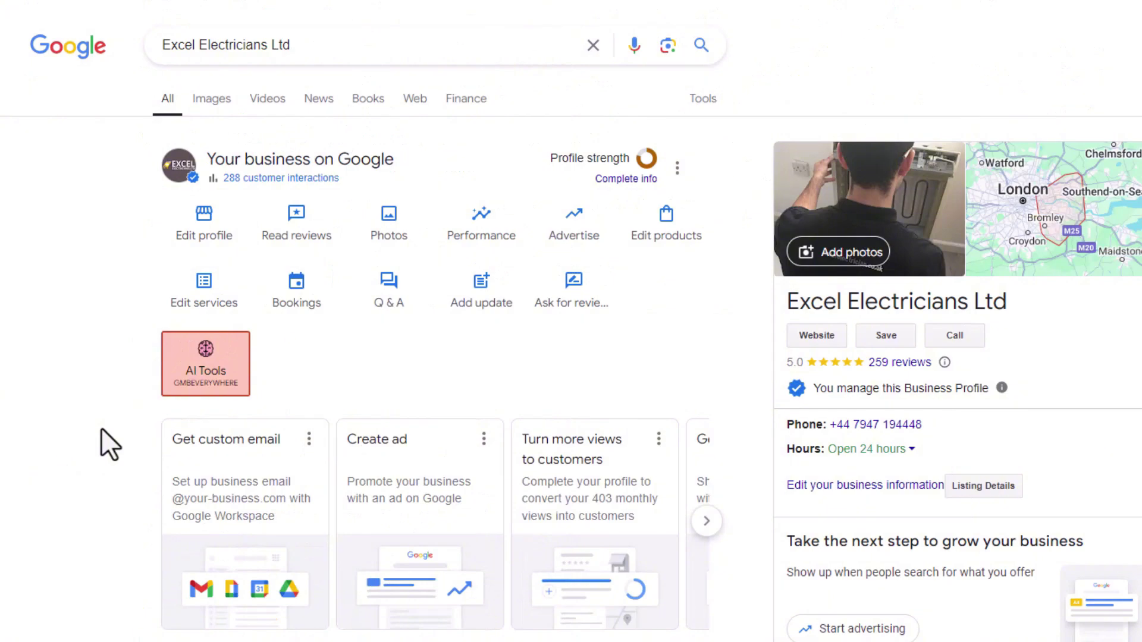
Step: Replace the profile's contact website link with the copied UTM-tagged campaign URL and save
click(192, 232)
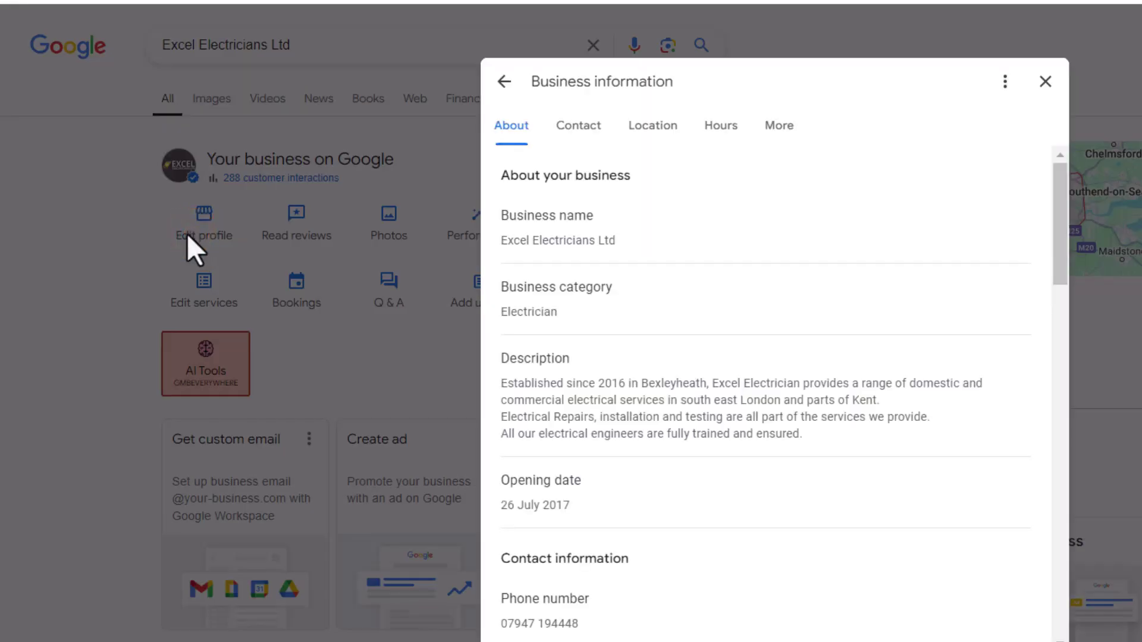
click(568, 128)
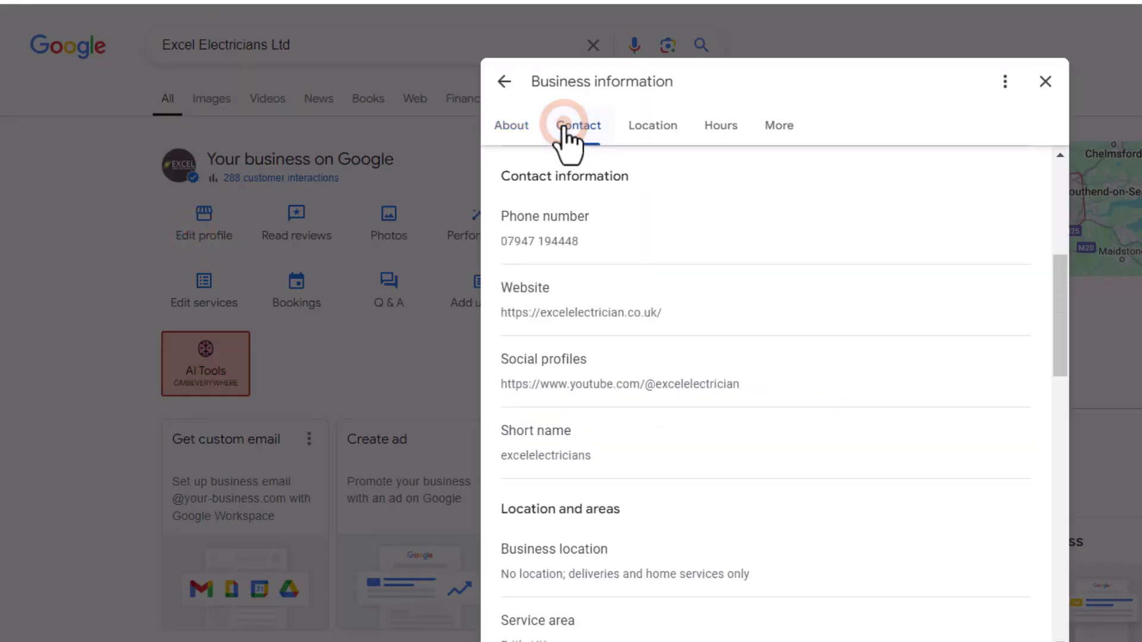
click(629, 324)
drag(783, 370, 509, 376)
right_click(608, 369)
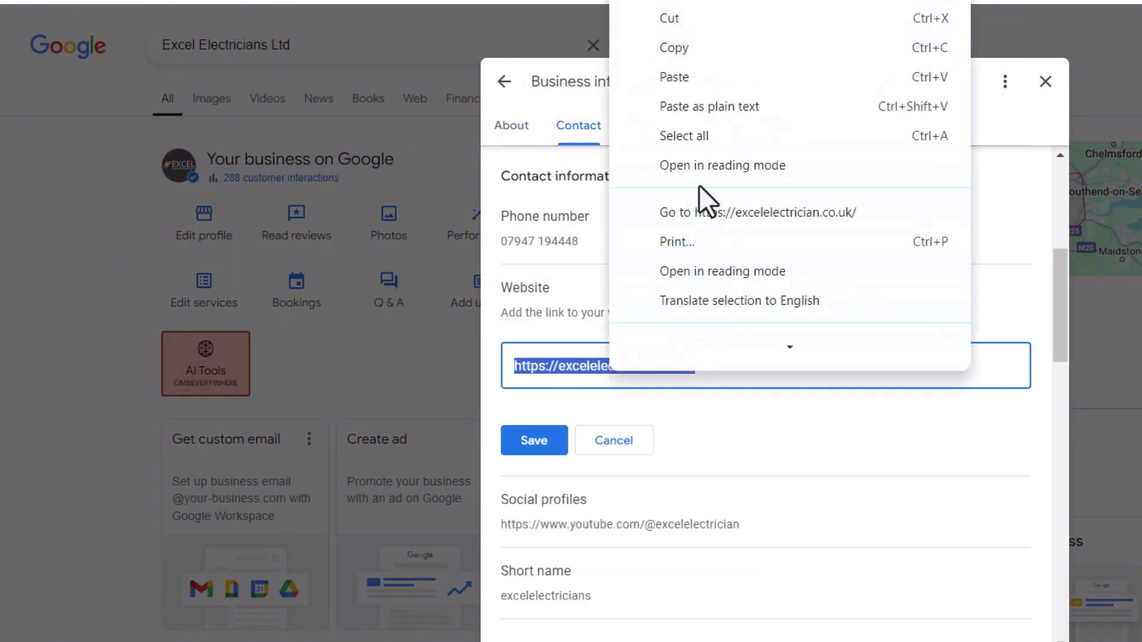
click(723, 78)
click(534, 442)
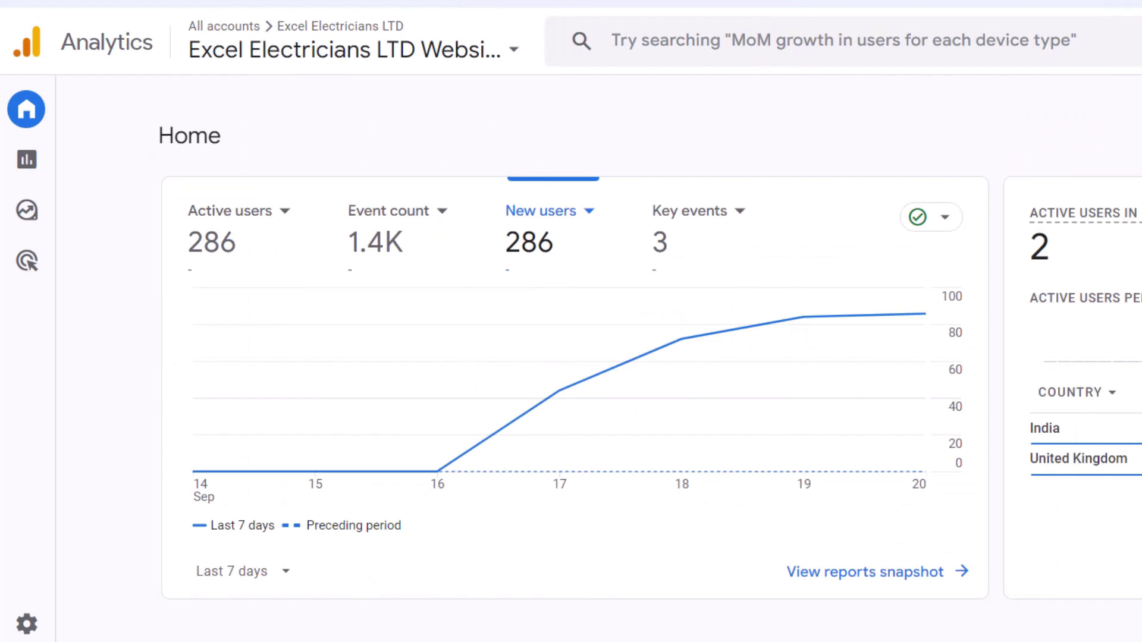
Step: Go to Admin and open Channel groups under Data display
mouse_move(26, 568)
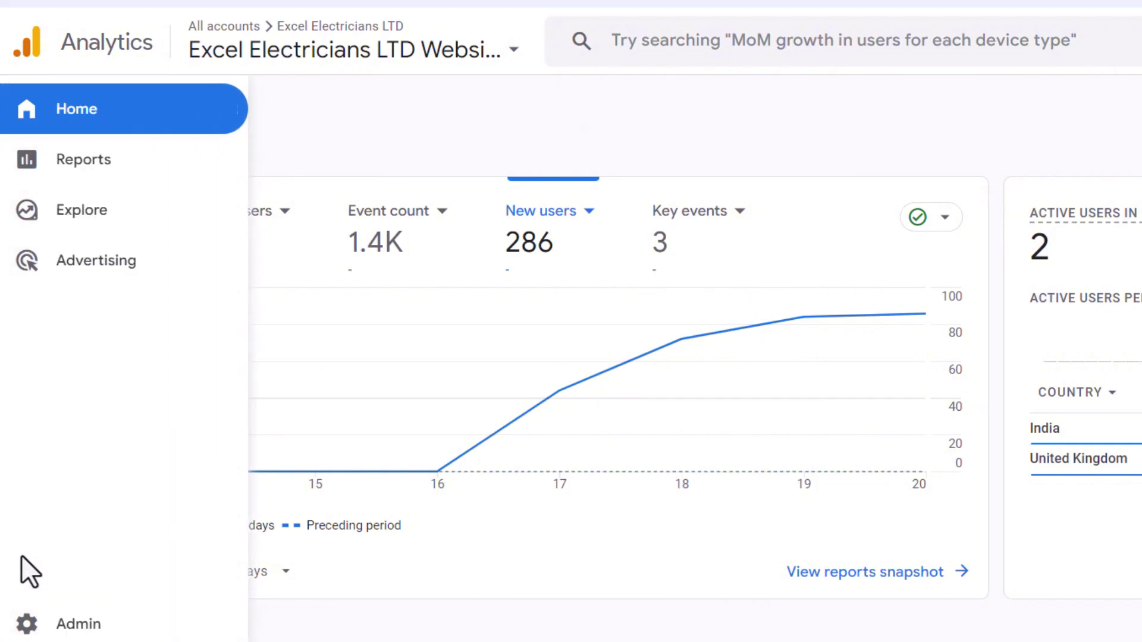
click(82, 623)
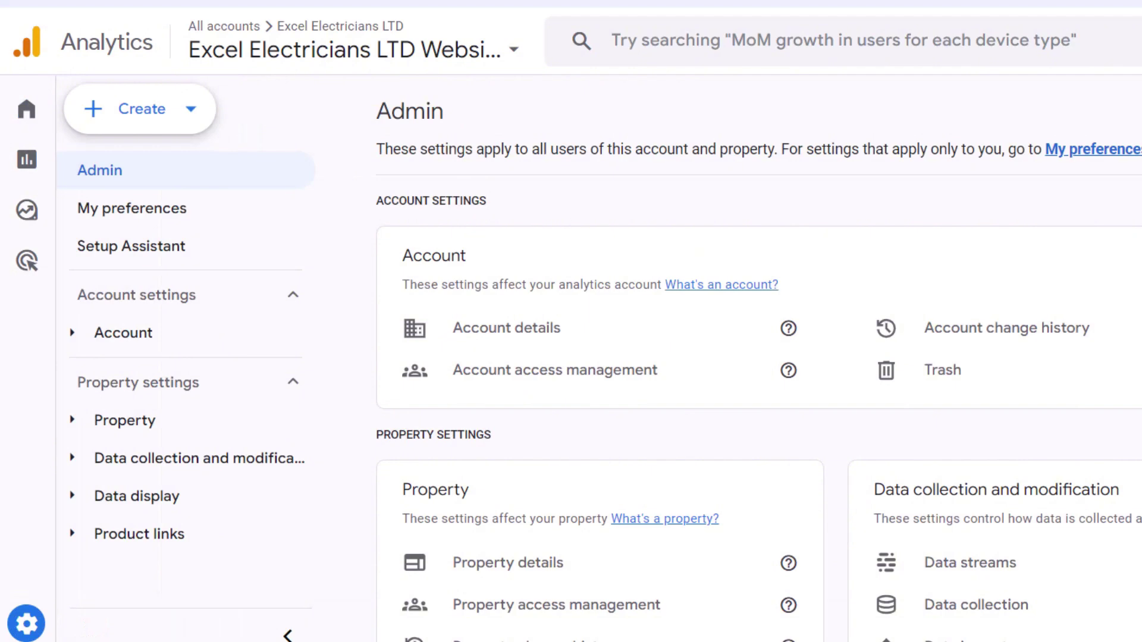
scroll(759, 357, down, 10)
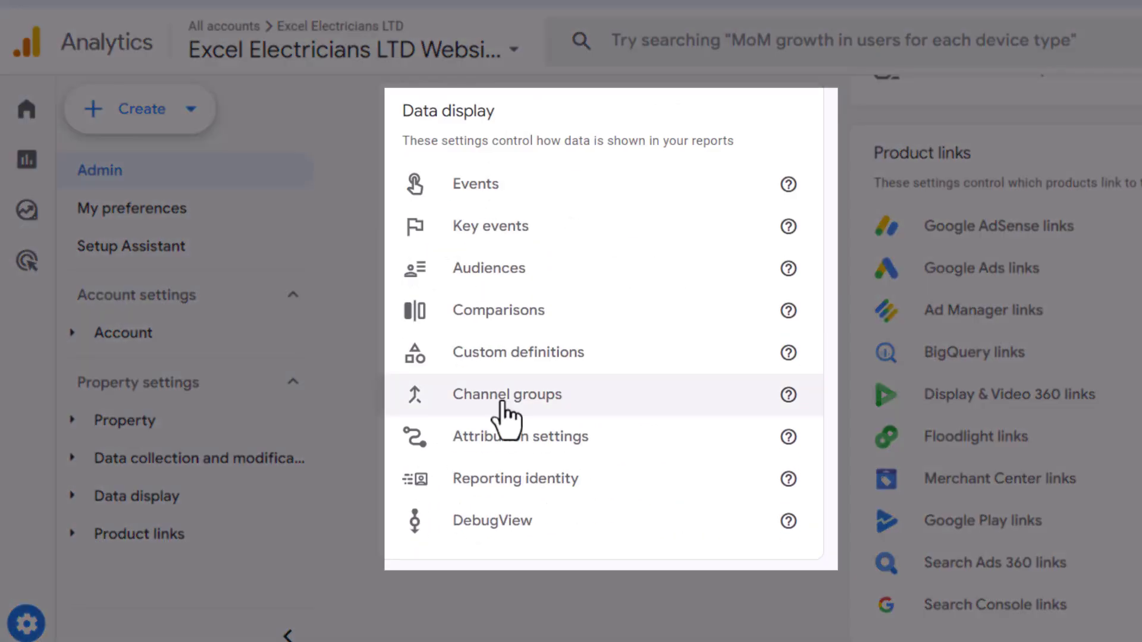
click(503, 399)
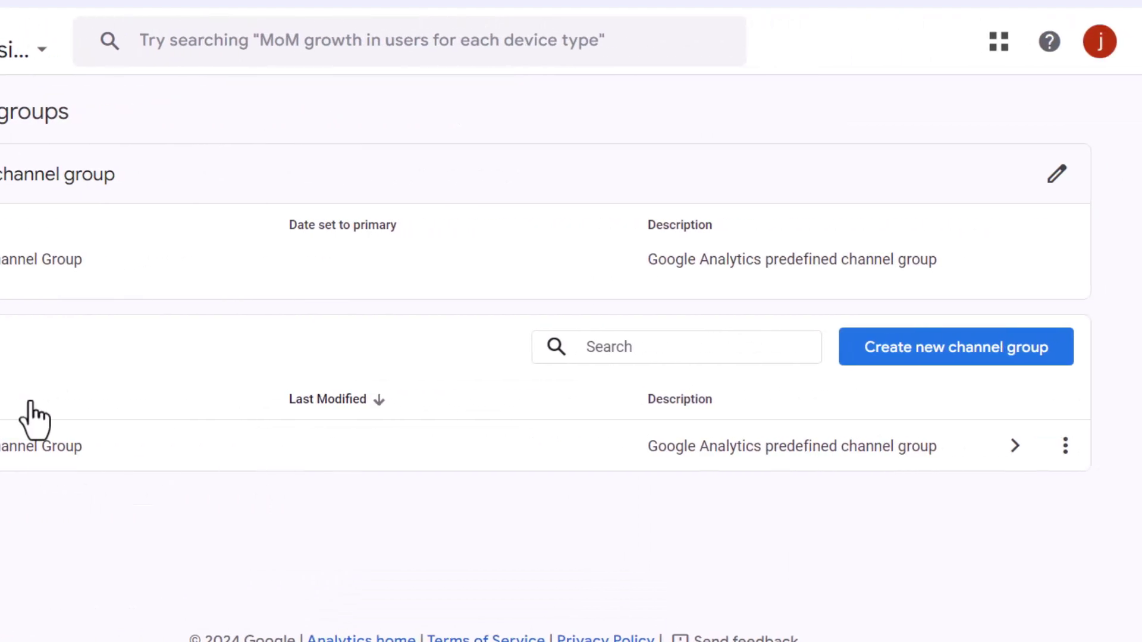
Step: Create a new channel group named 'excel electricians' with description 'gbp links'
click(933, 359)
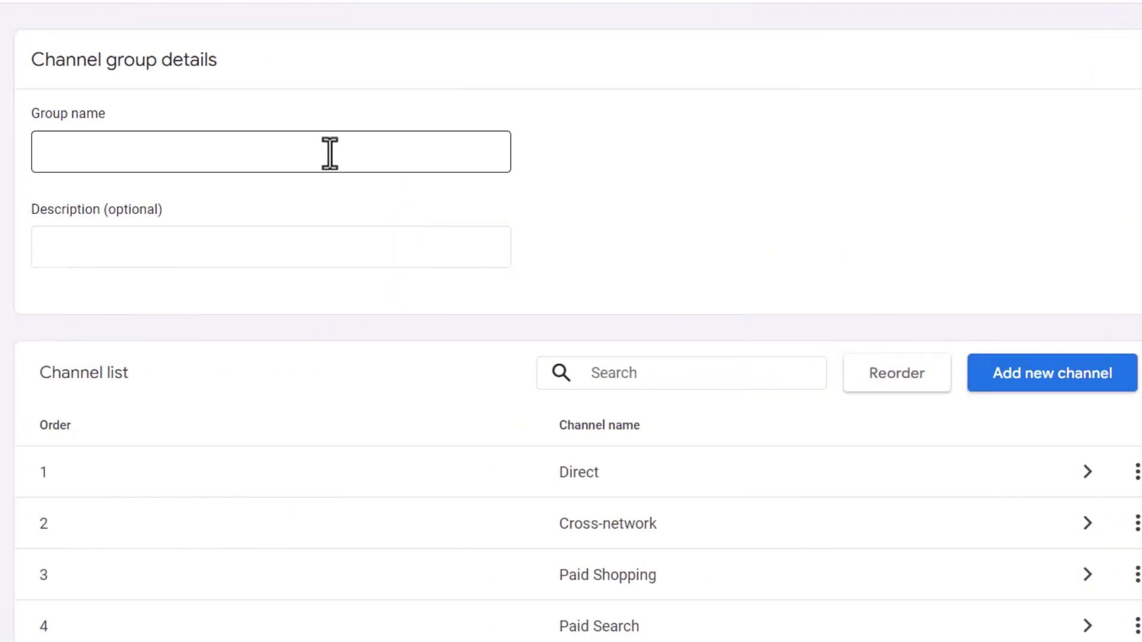
click(292, 152)
text(excel electricians)
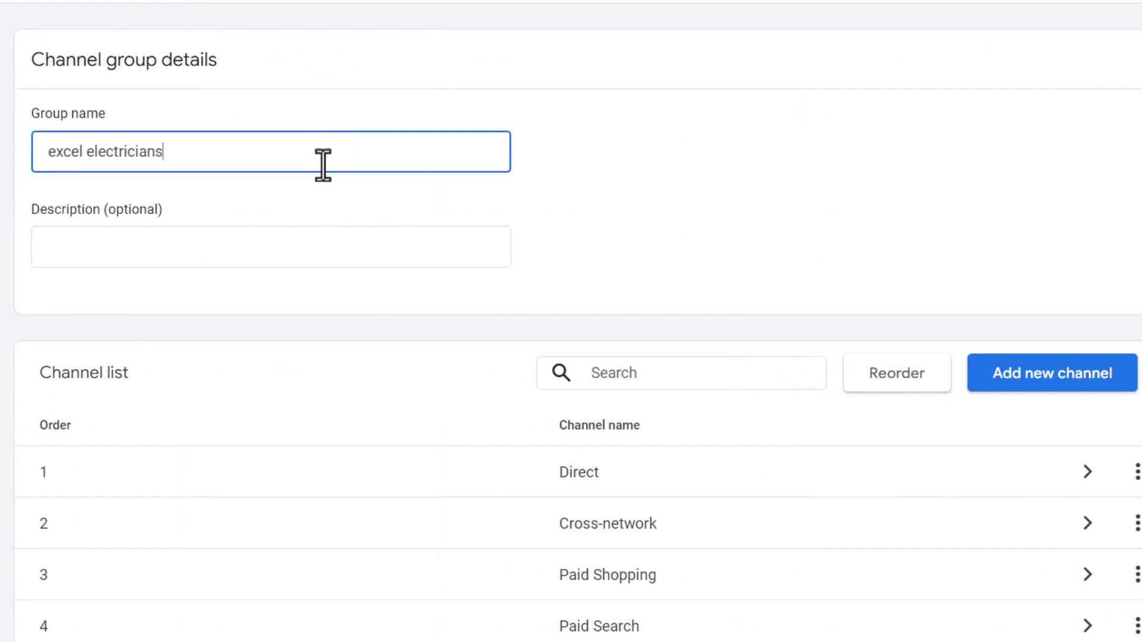
click(301, 234)
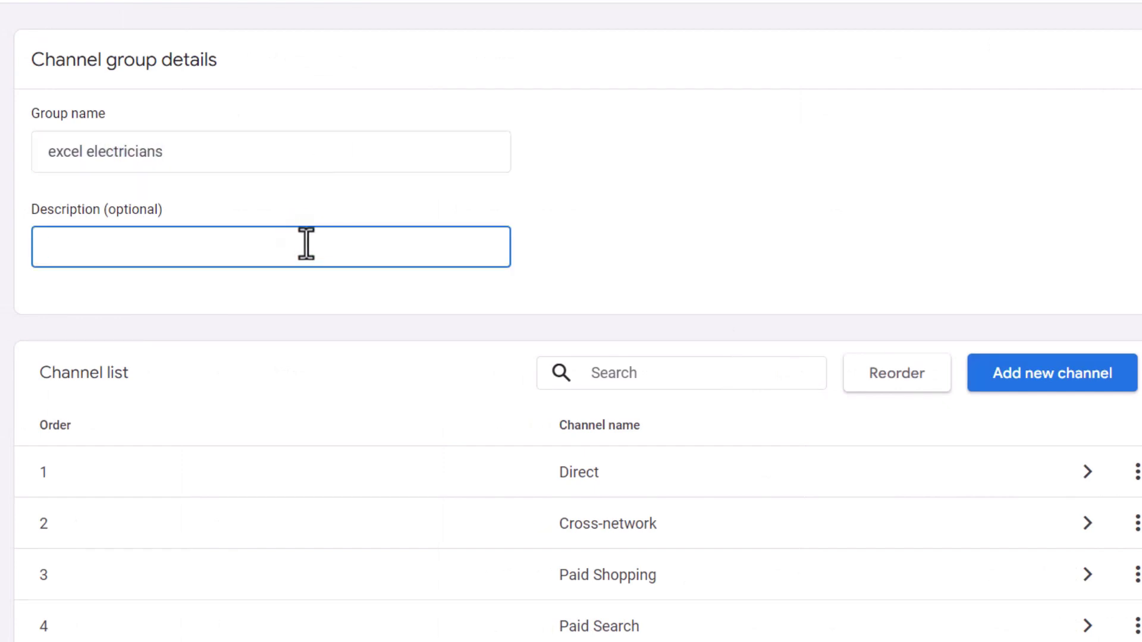
text(gbp links)
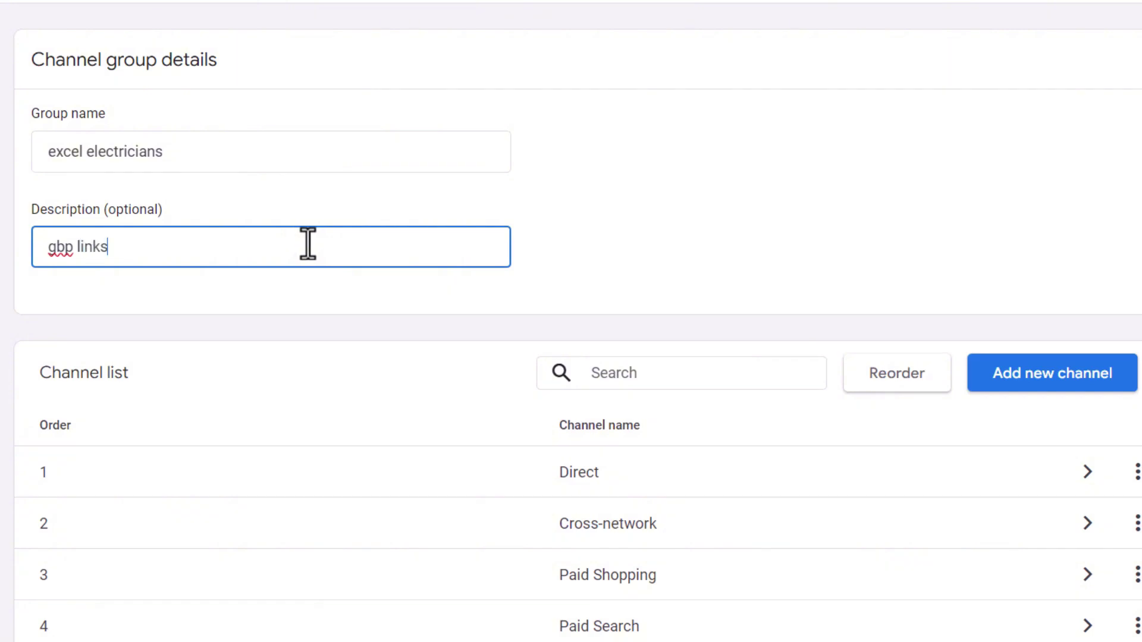
Step: Add a 'Google Business Profile' channel with a Campaign name condition
click(1086, 381)
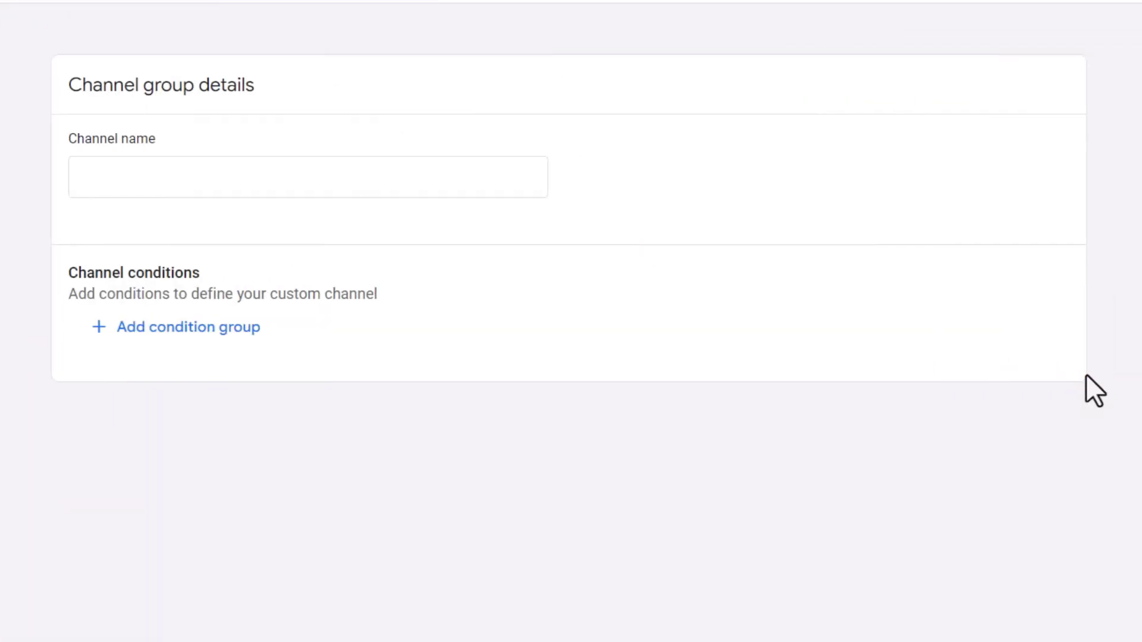
click(104, 172)
text(Google)
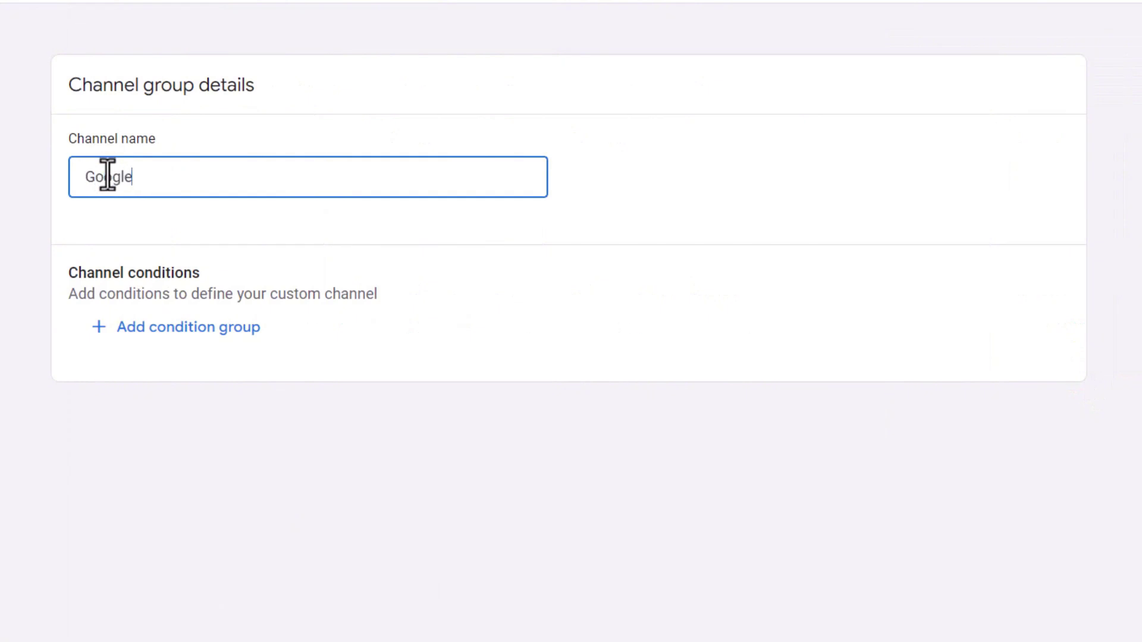
text( Business Profile)
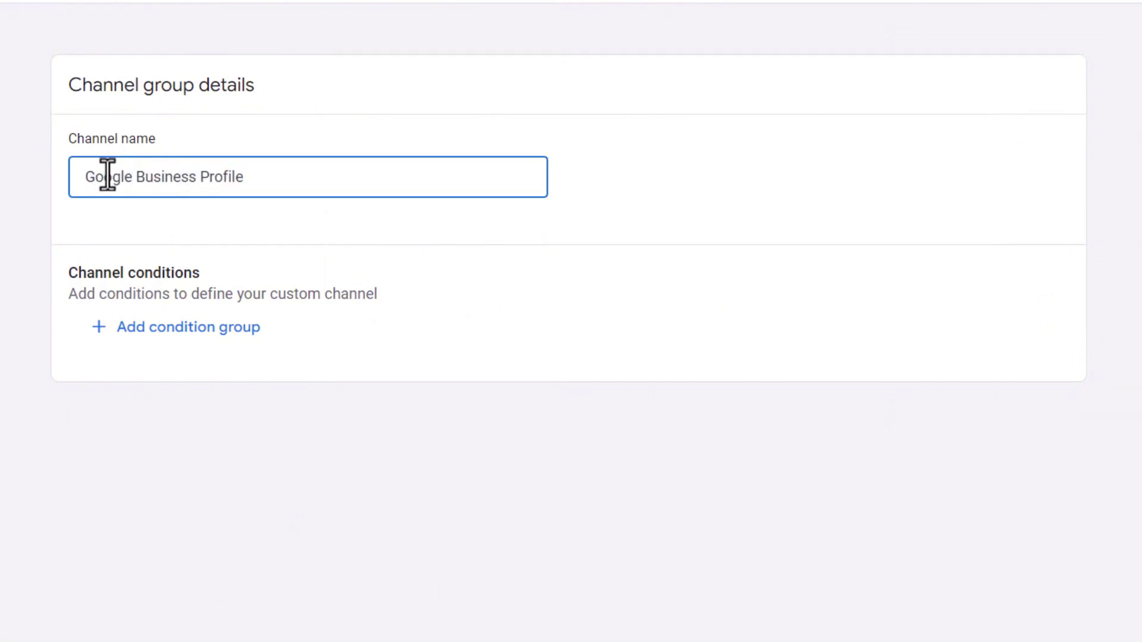
click(161, 327)
click(310, 406)
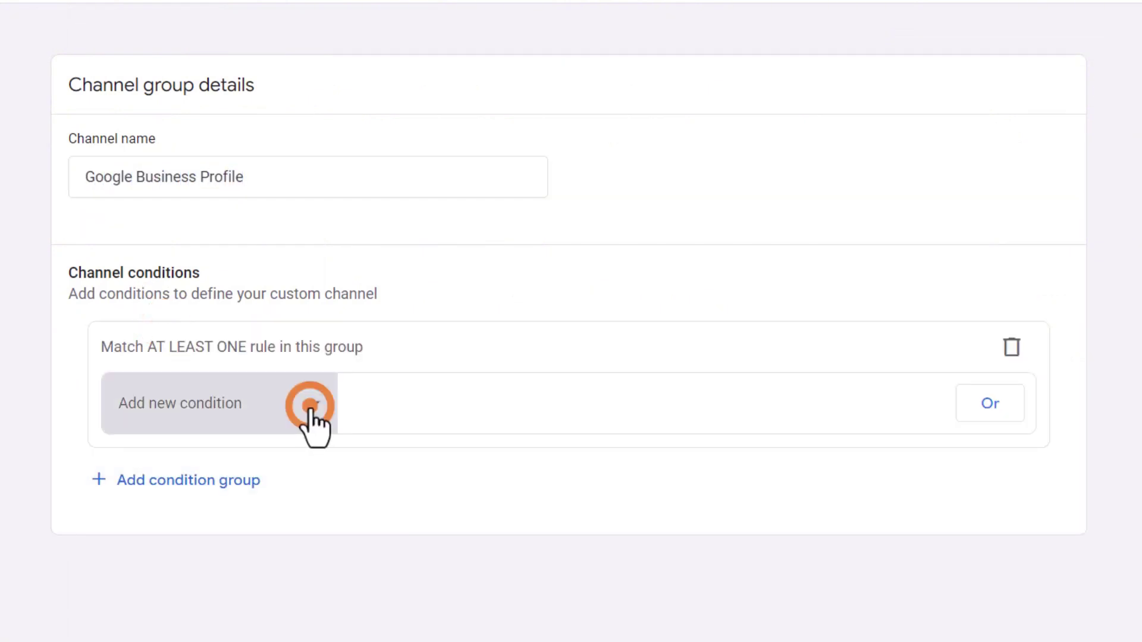
click(312, 318)
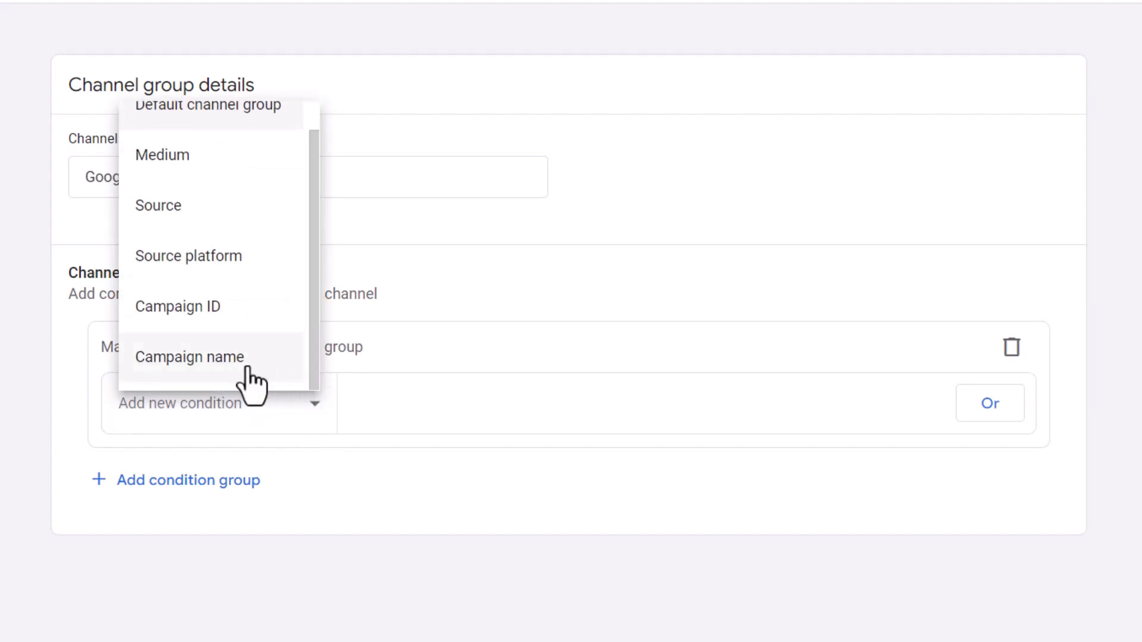
click(232, 360)
Step: Make the condition match campaign names beginning with gbp, and save the channel
click(444, 414)
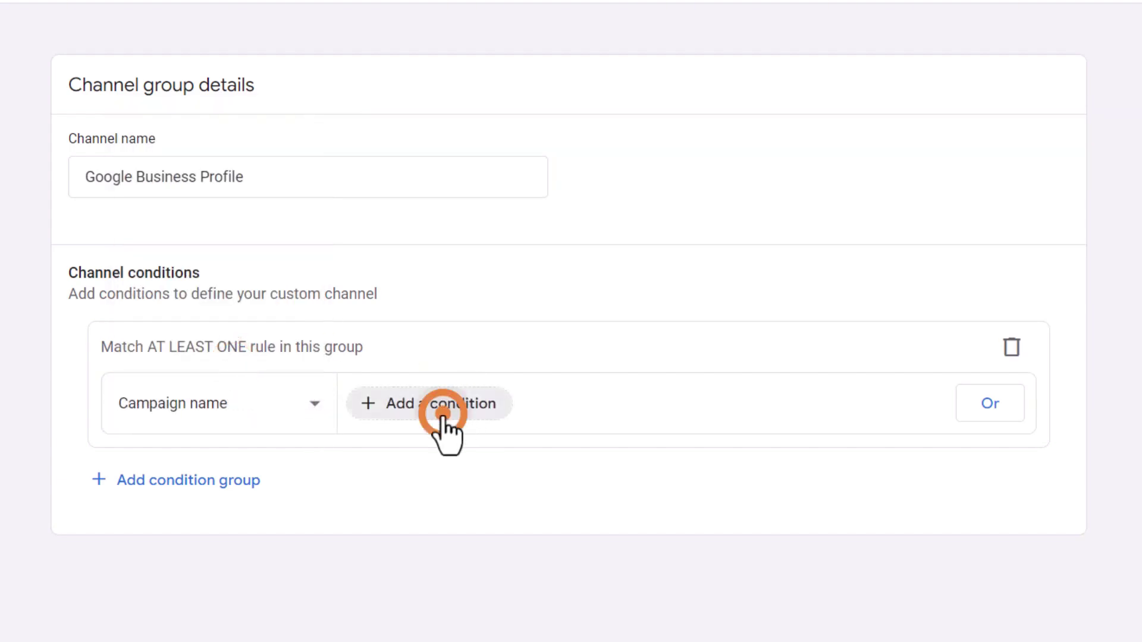
click(574, 245)
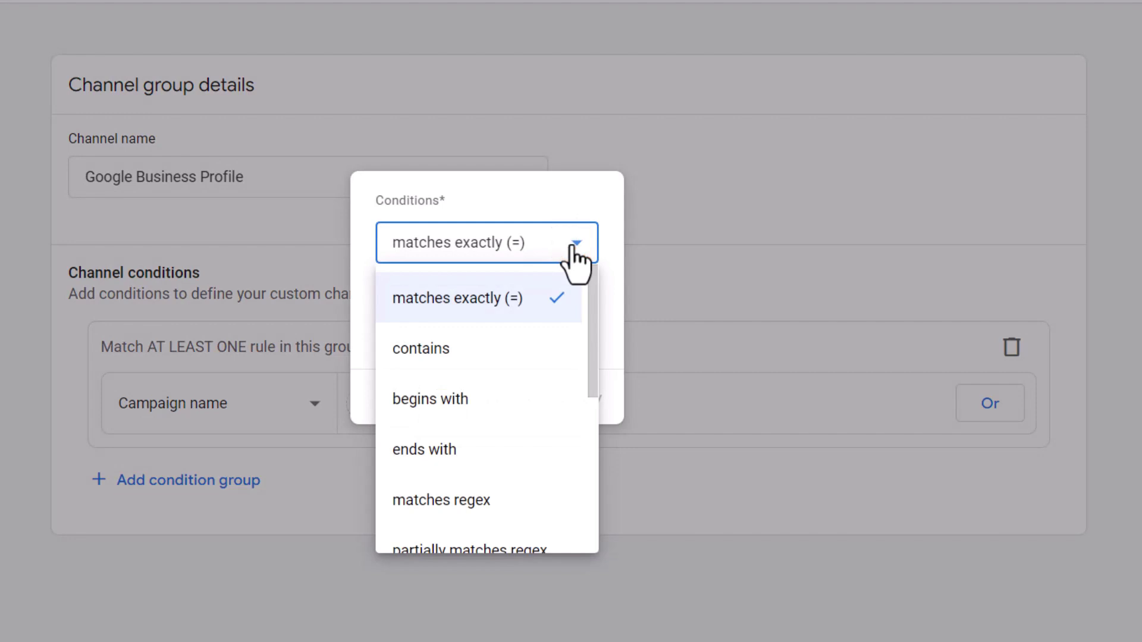
click(494, 389)
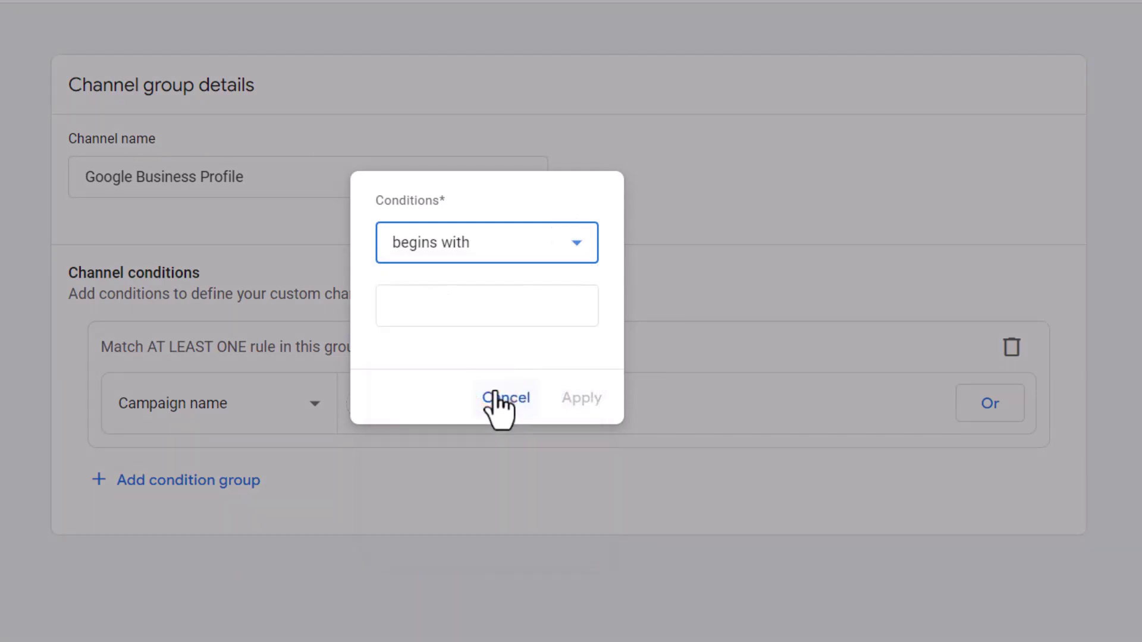
click(489, 319)
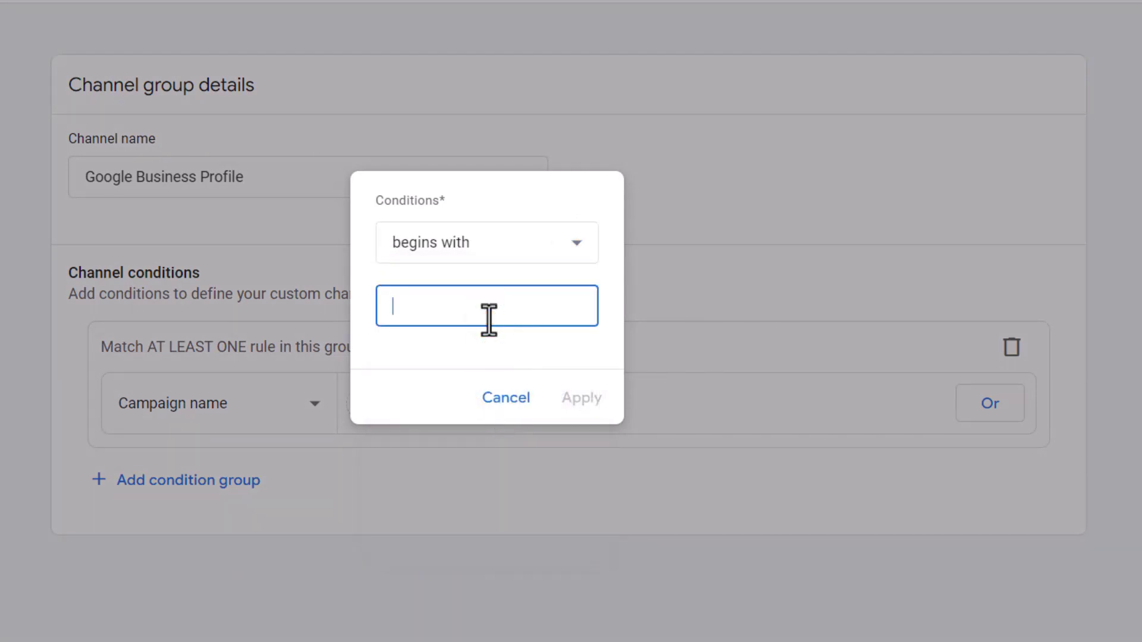
text(gbp)
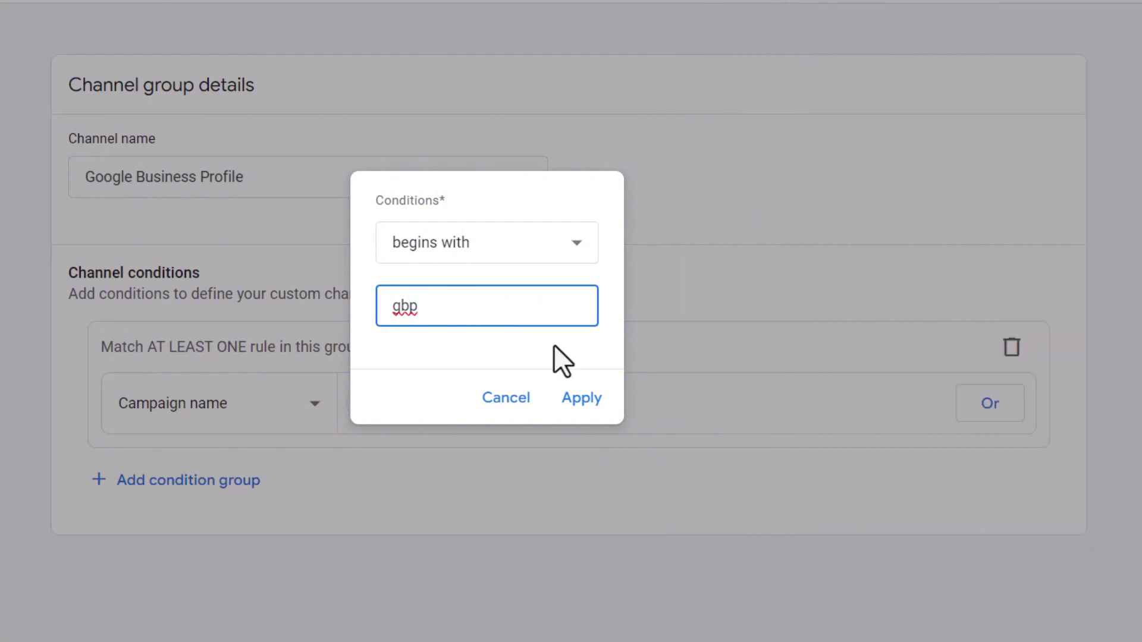
click(579, 395)
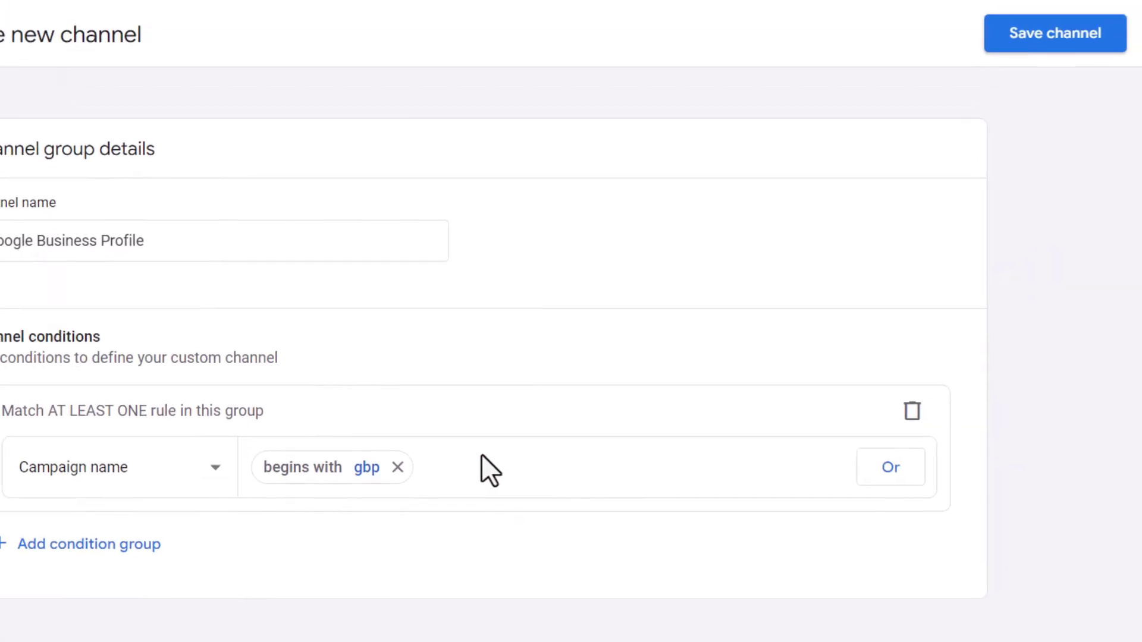
click(1047, 36)
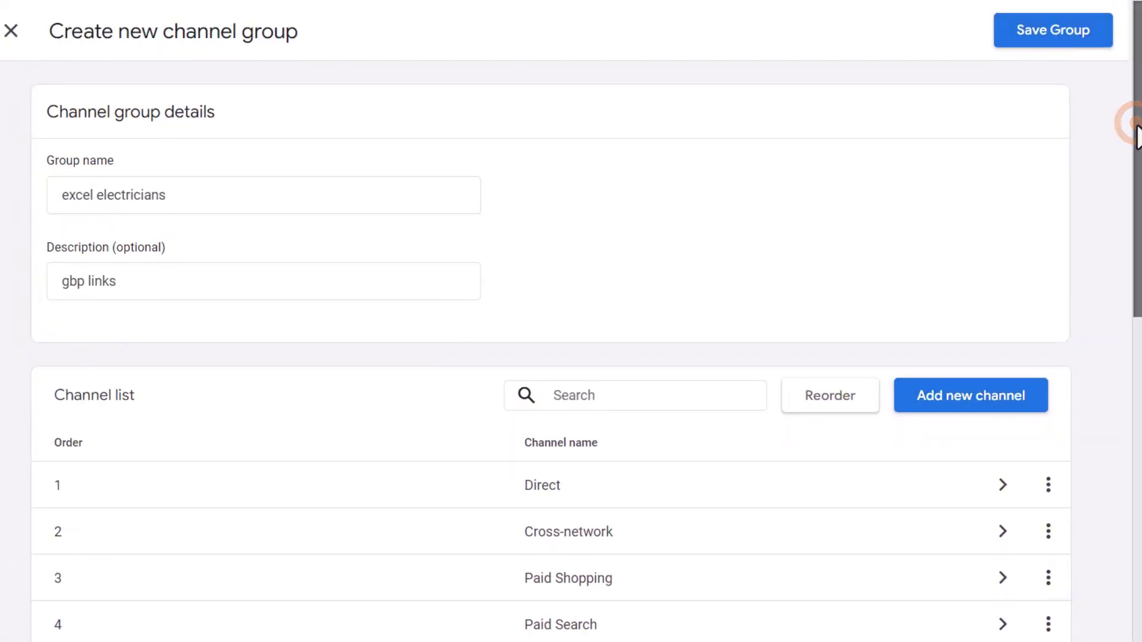
Step: Move Google Business Profile above Organic Search and save the excel electricians group
drag(1135, 121, 1137, 309)
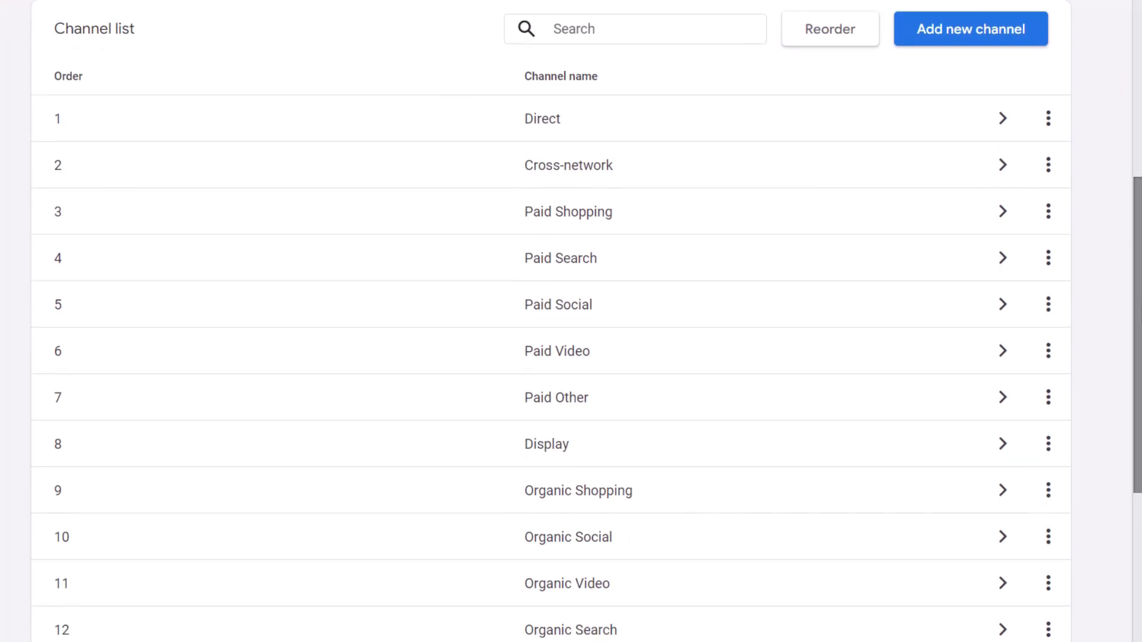
drag(1136, 295, 1136, 452)
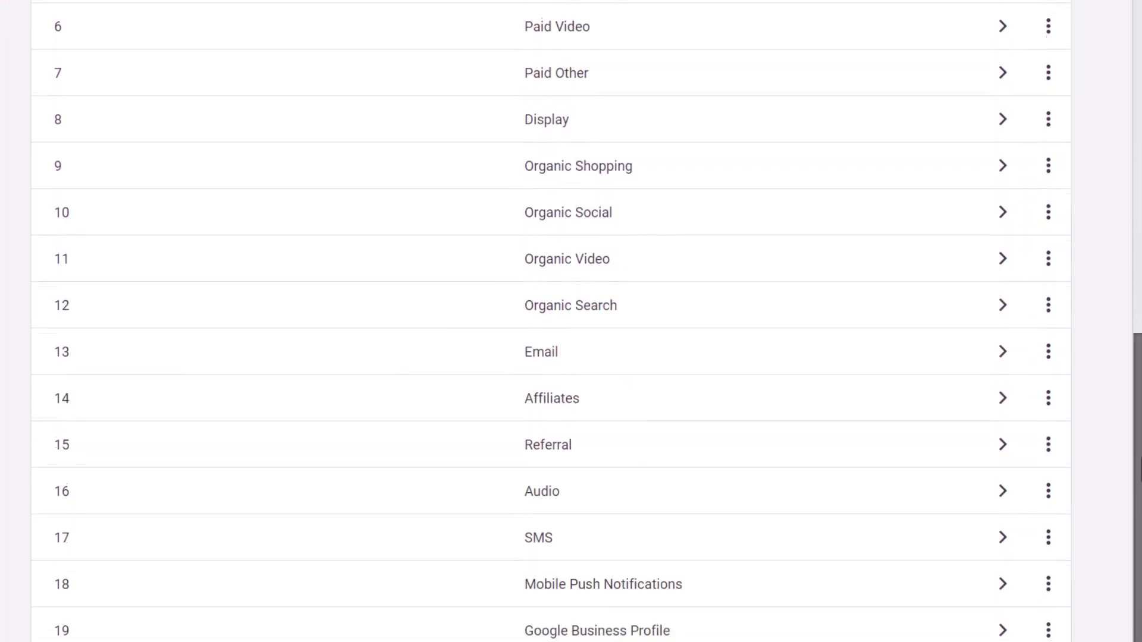
scroll(571, 321, down, 1)
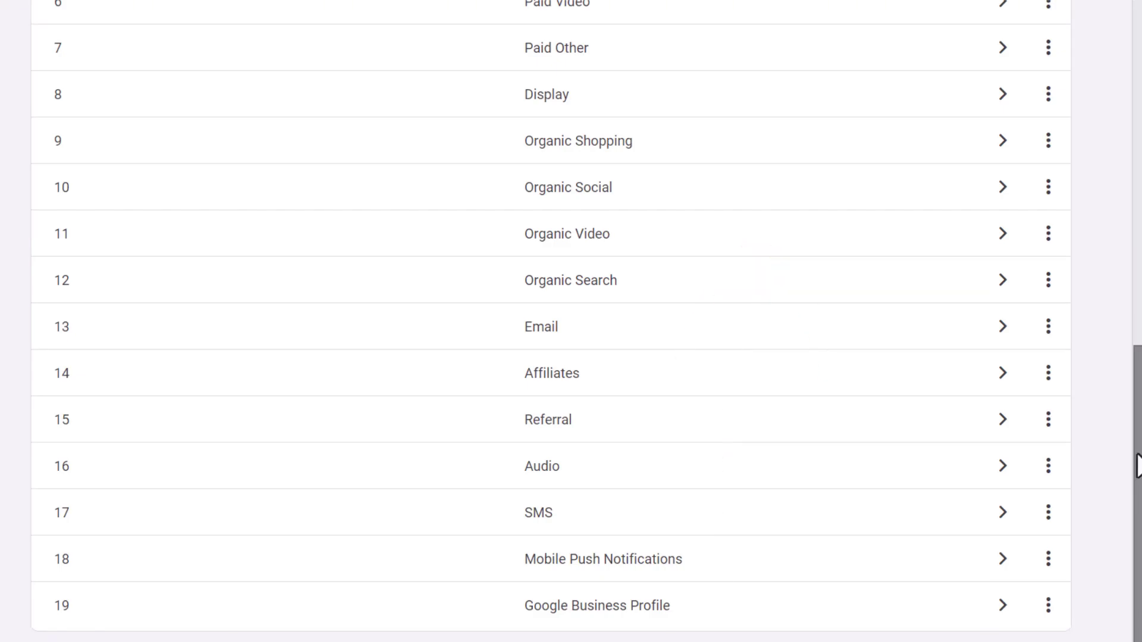
drag(1137, 464, 1138, 211)
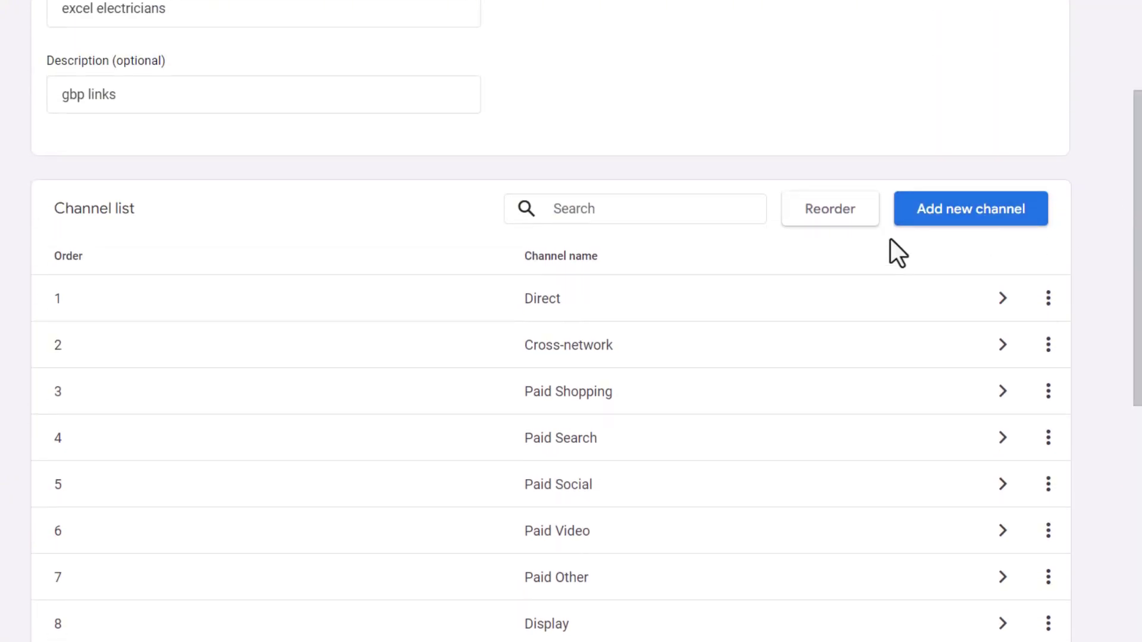
click(857, 205)
drag(1138, 123, 1138, 373)
drag(57, 611, 39, 283)
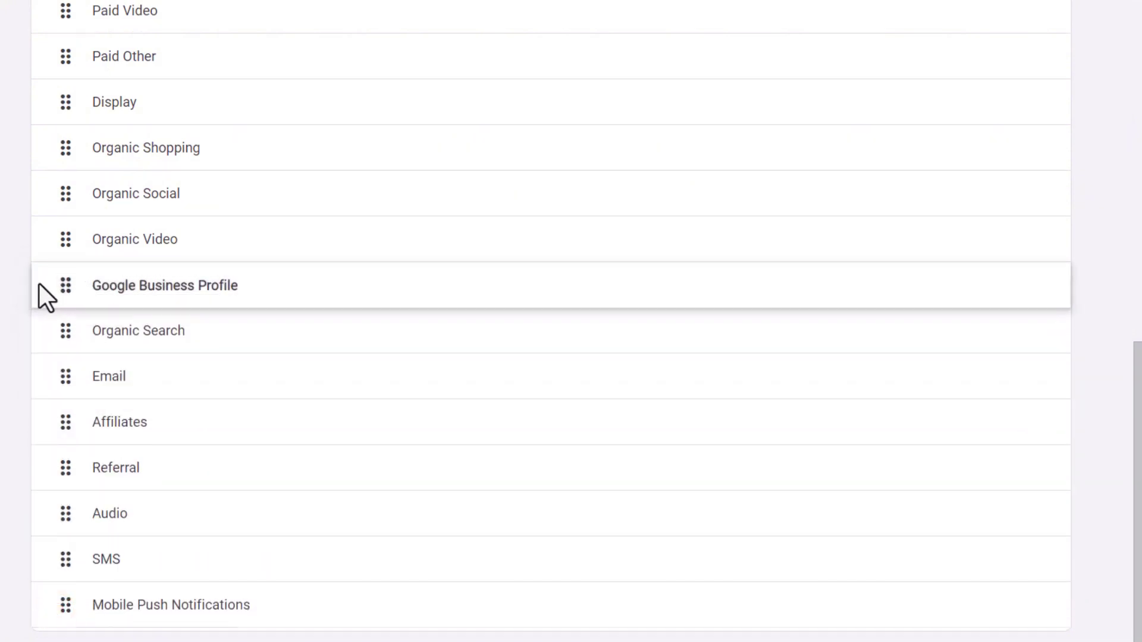
drag(1132, 442, 1132, 99)
click(1002, 242)
scroll(1133, 238, up, 3)
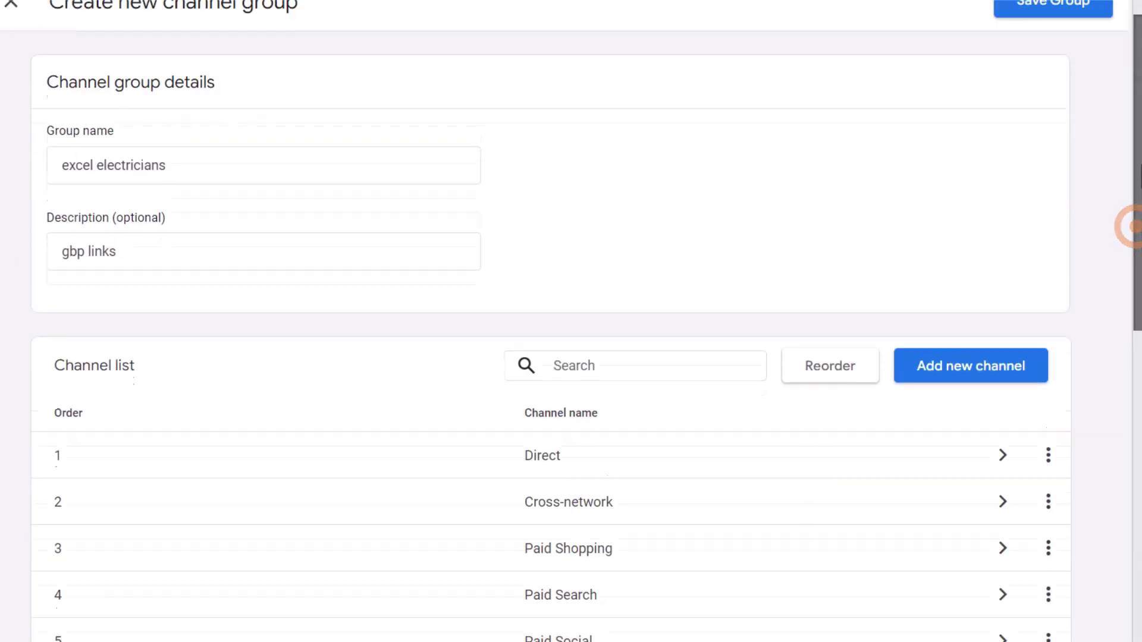
click(1041, 33)
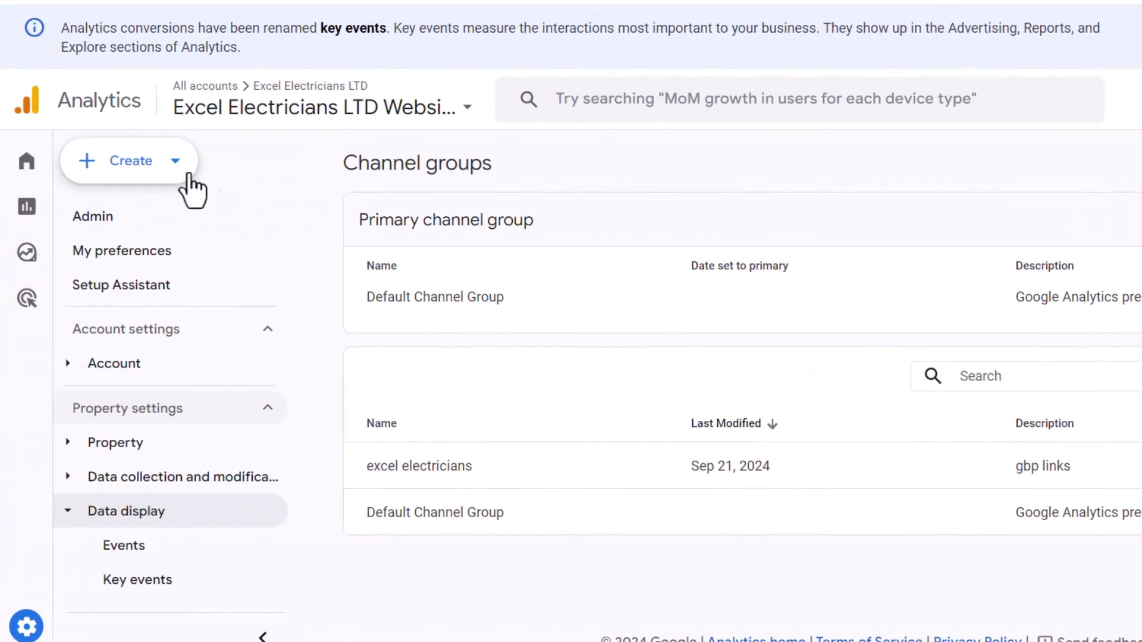
Step: Open Acquisition > Traffic acquisition and break its table down by Session excel electricians
mouse_move(20, 237)
click(73, 208)
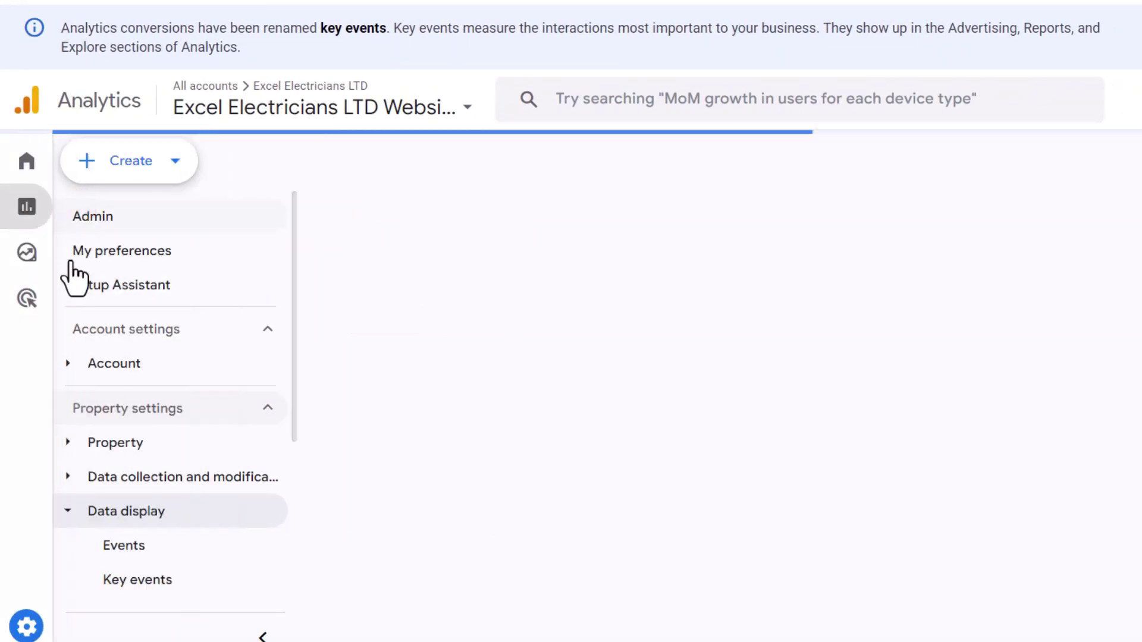
click(68, 269)
click(145, 373)
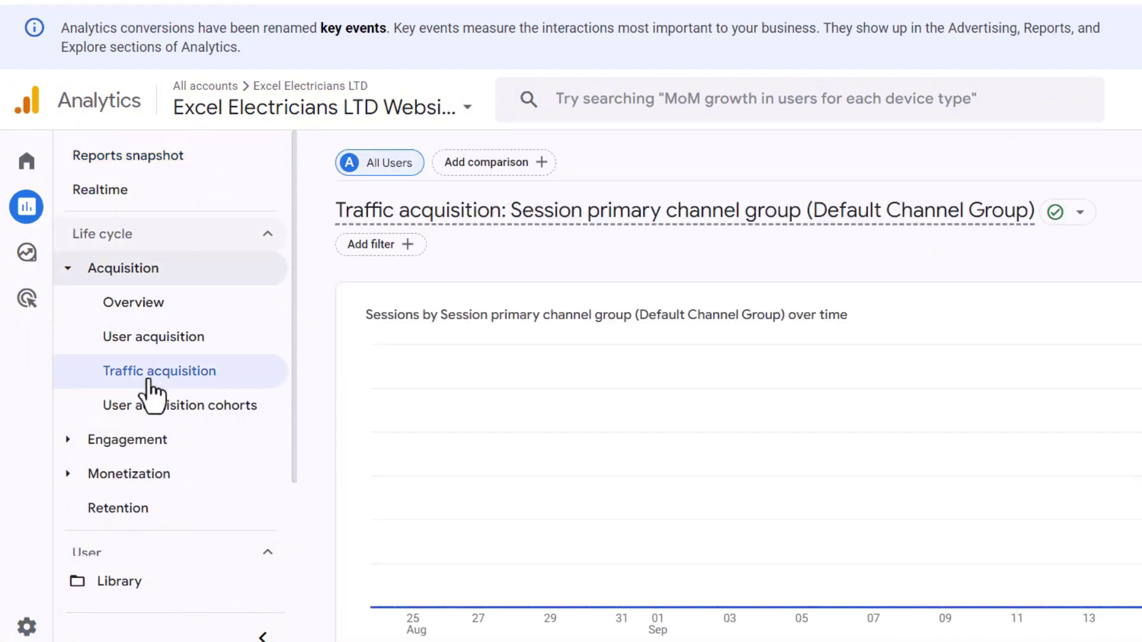
scroll(738, 452, down, 2)
scroll(571, 387, down, 6)
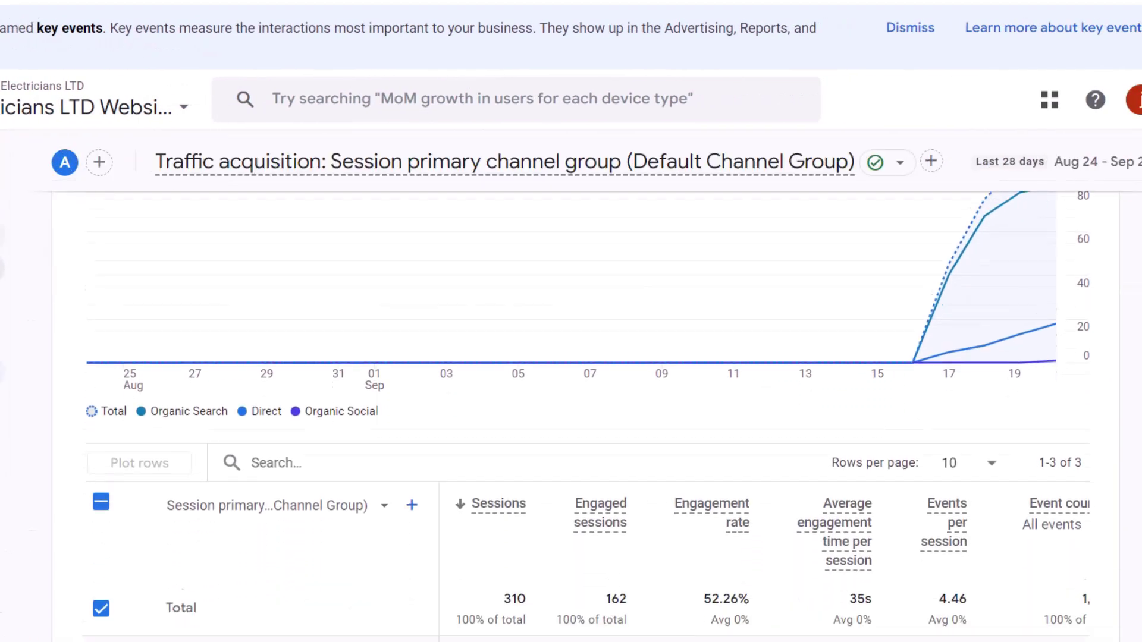
click(385, 295)
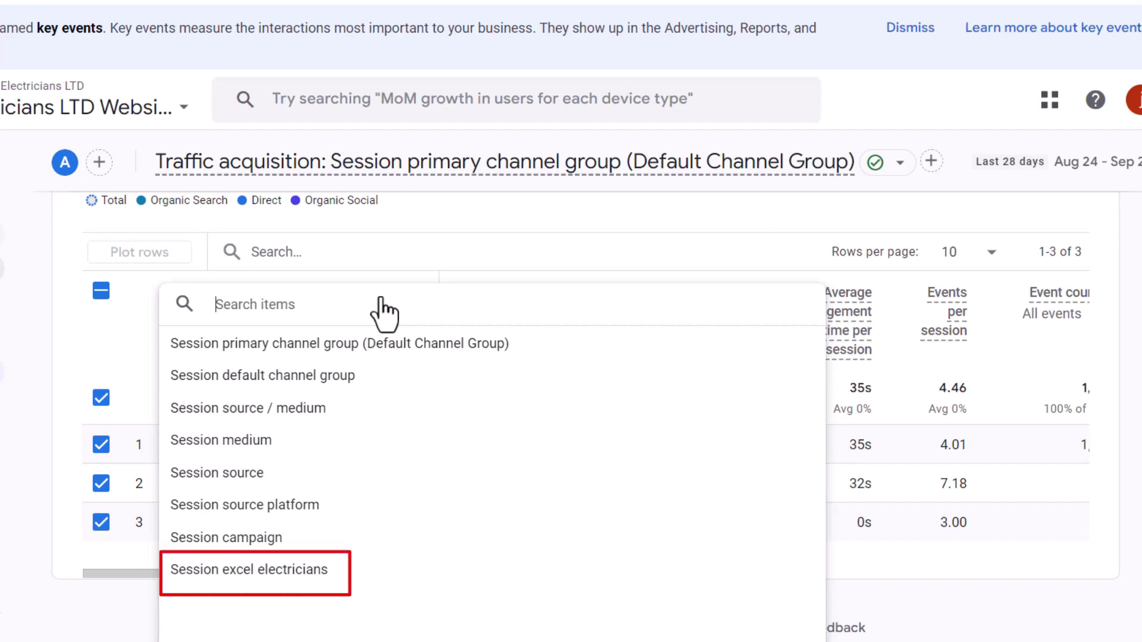
click(334, 571)
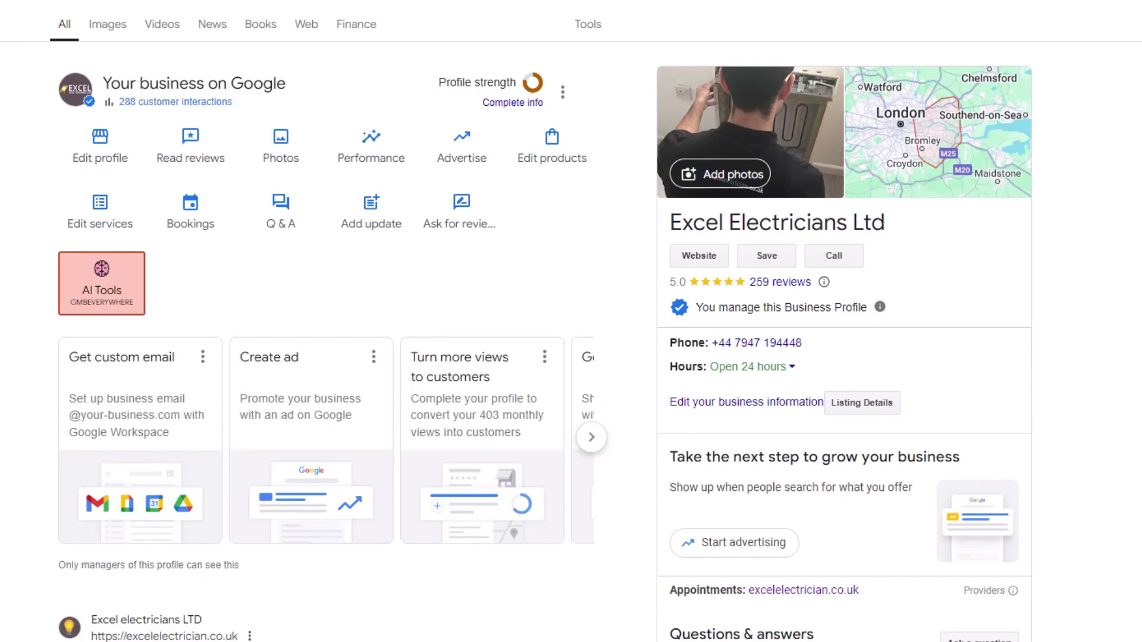
Step: Copy the Swanley post's page address into the builder's website URL field
scroll(1002, 392, down, 20)
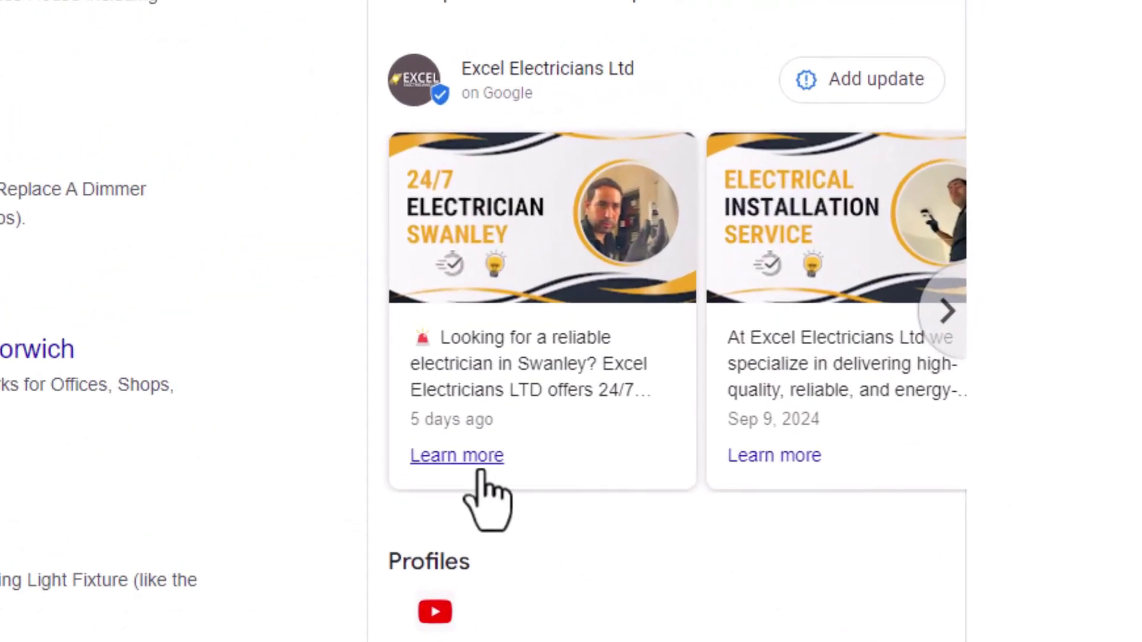
click(485, 443)
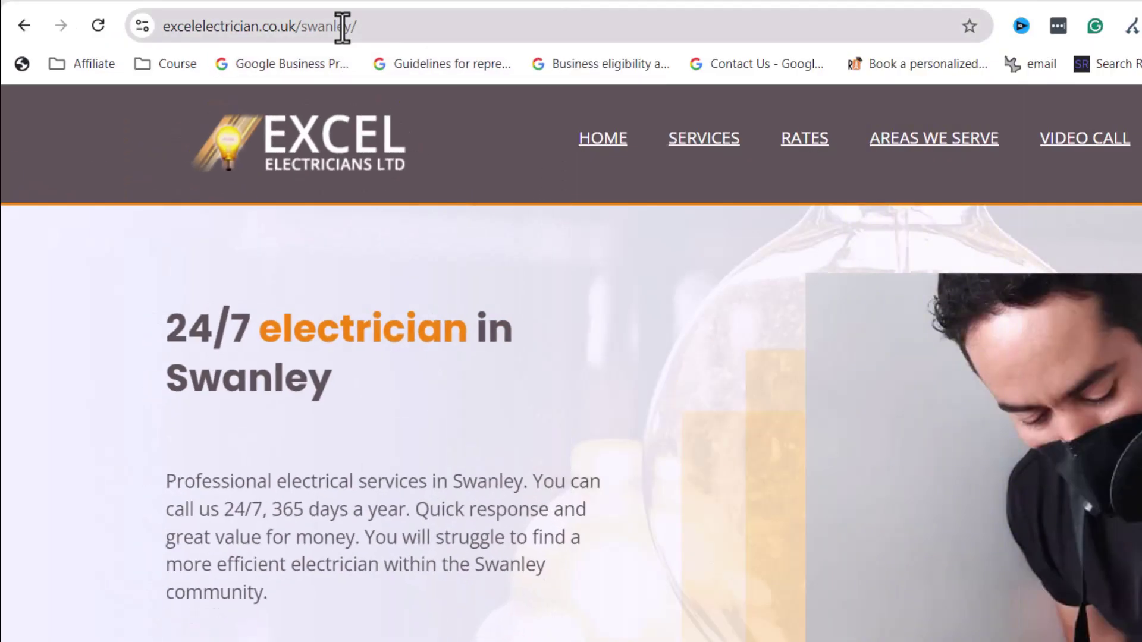
click(339, 25)
right_click(342, 25)
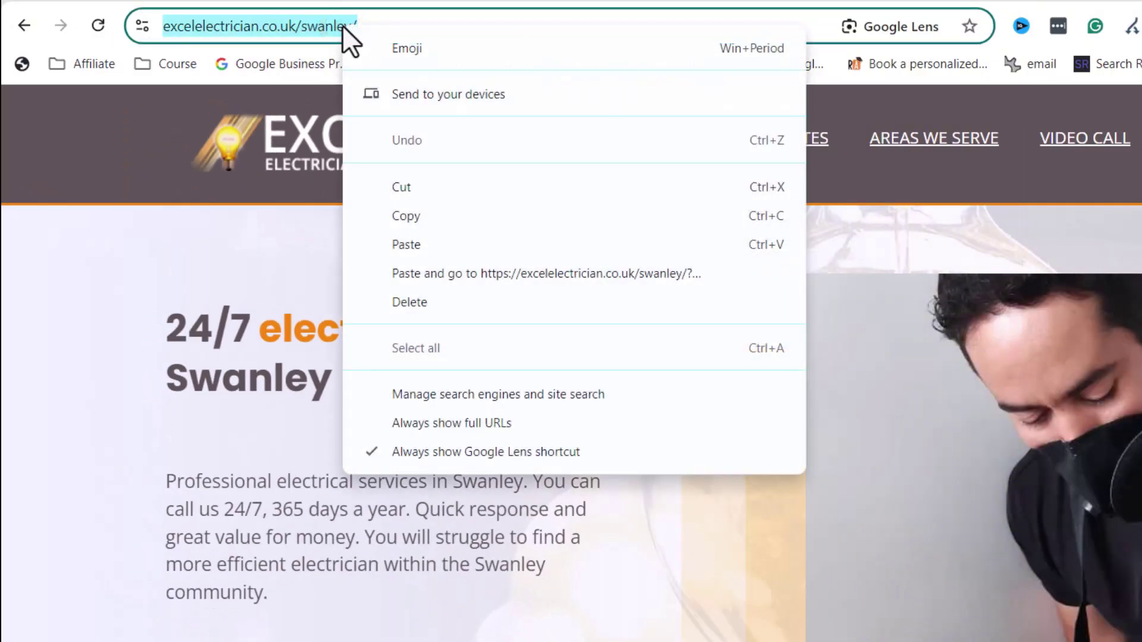
click(419, 219)
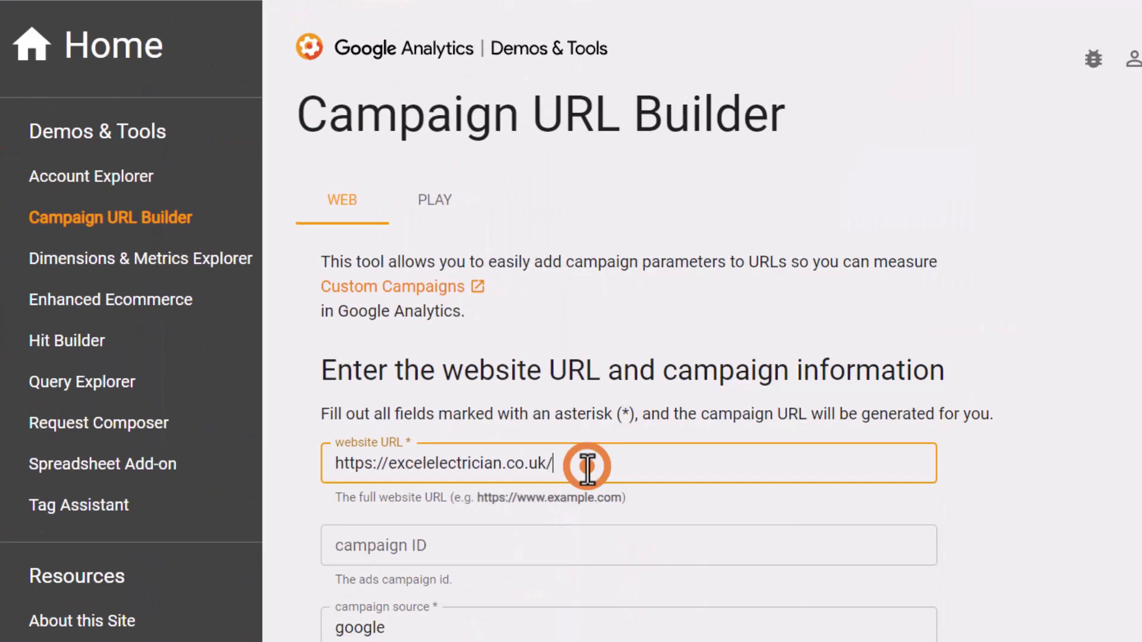
drag(584, 466, 335, 468)
right_click(447, 467)
click(523, 48)
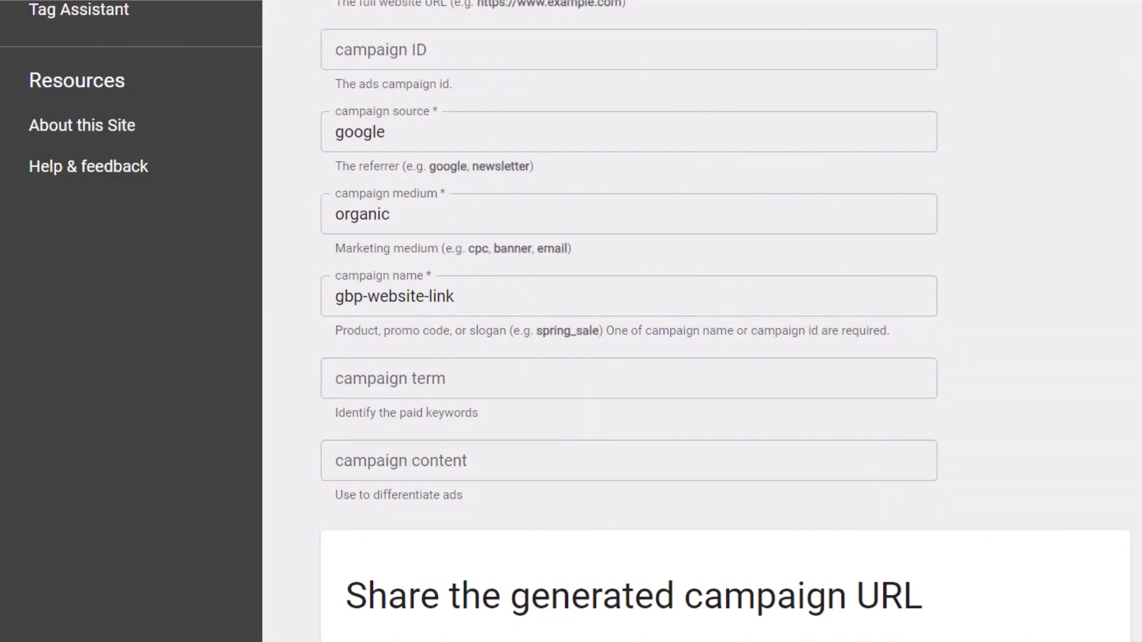
Step: Change the campaign name to gbp-post-swanley and copy the generated URL
click(371, 297)
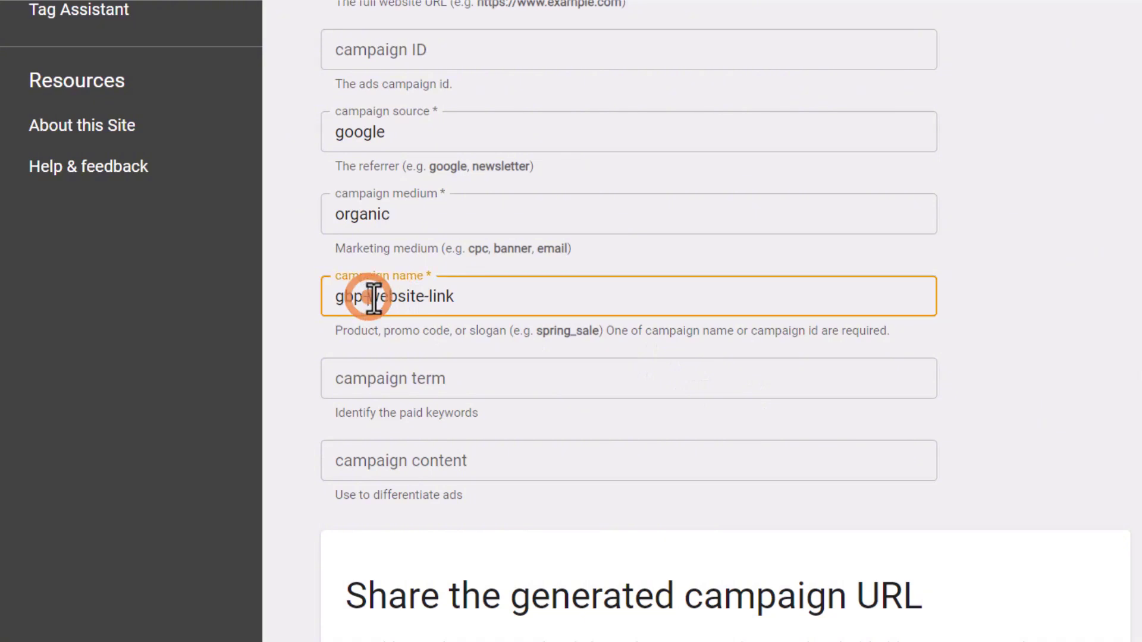
drag(371, 296, 466, 298)
text(p-p)
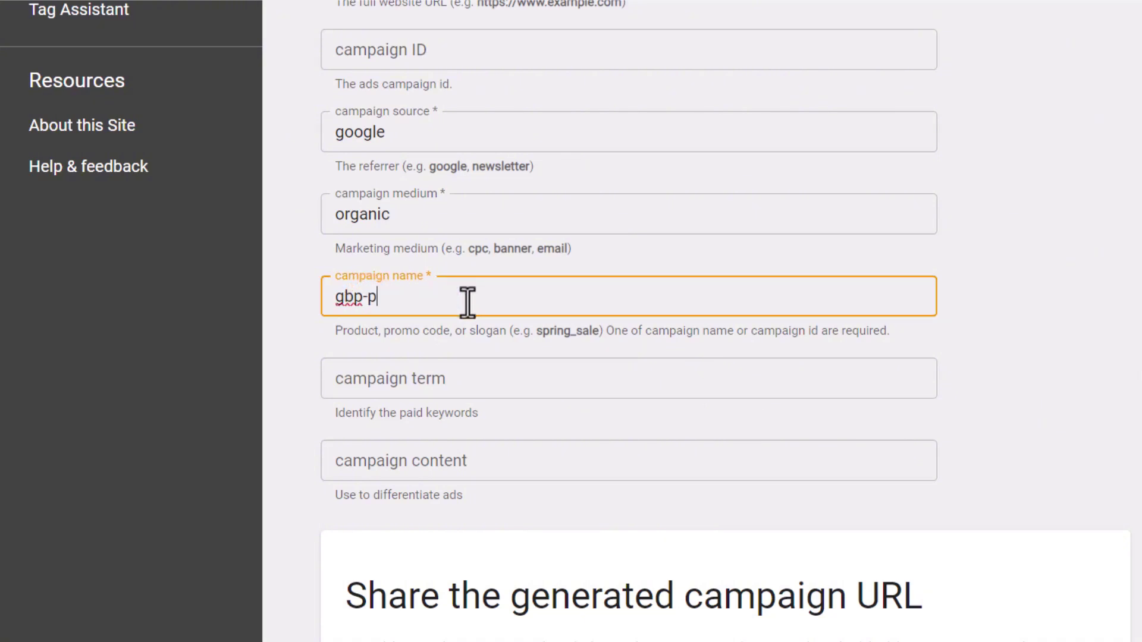
text(ost-swanley)
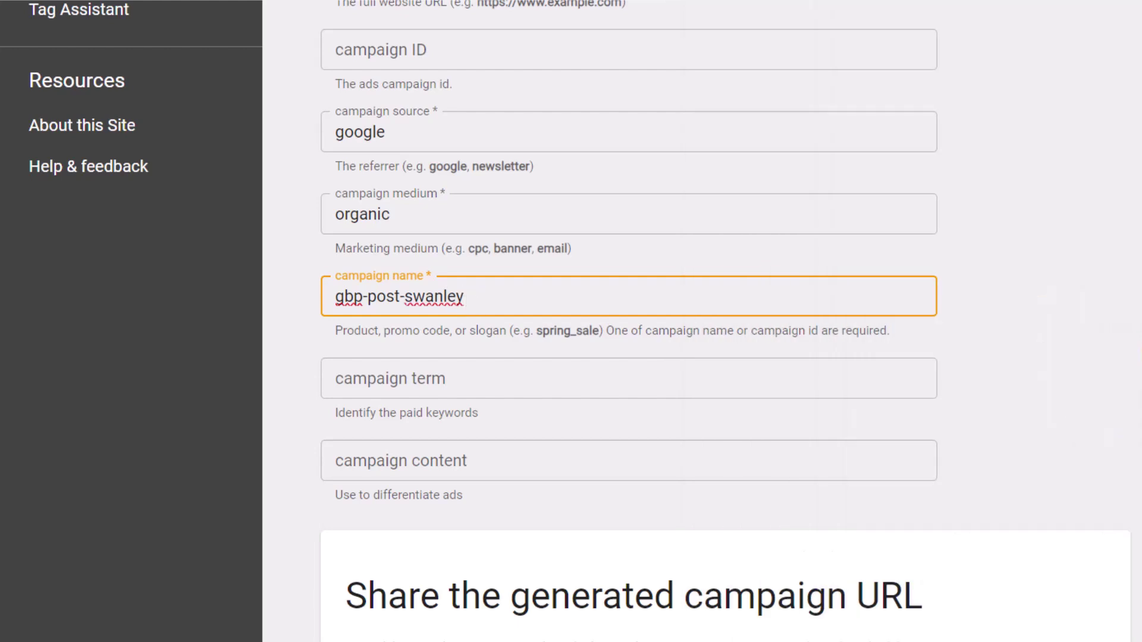
scroll(725, 357, down, 8)
click(1069, 267)
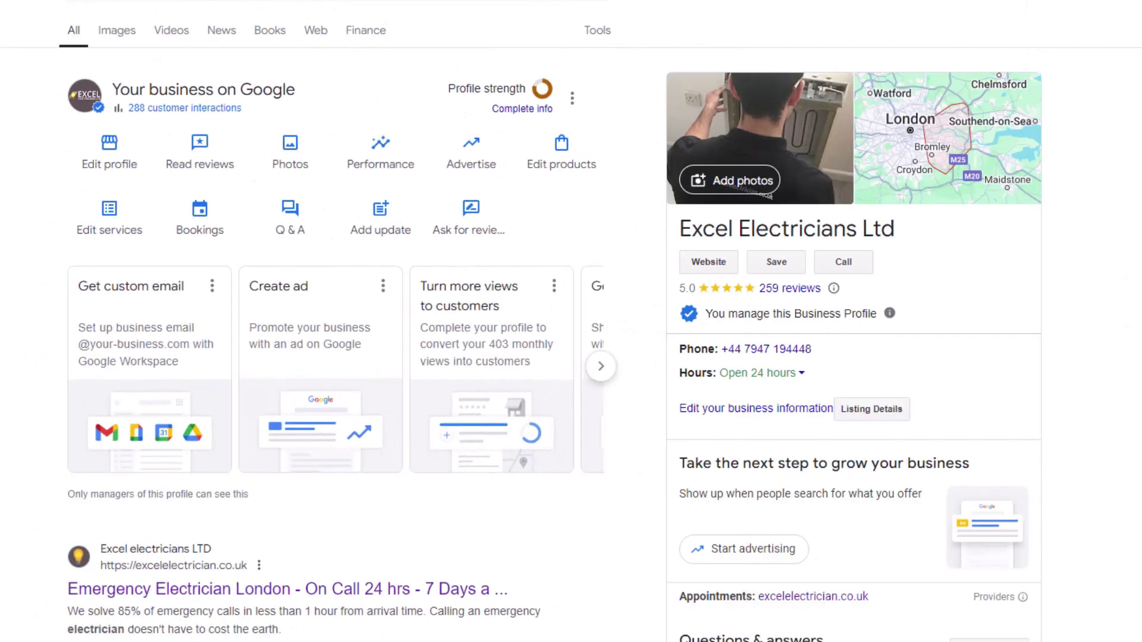
Step: Edit the Swanley post so its link is the copied campaign URL, then post it
scroll(799, 298, down, 12)
click(799, 298)
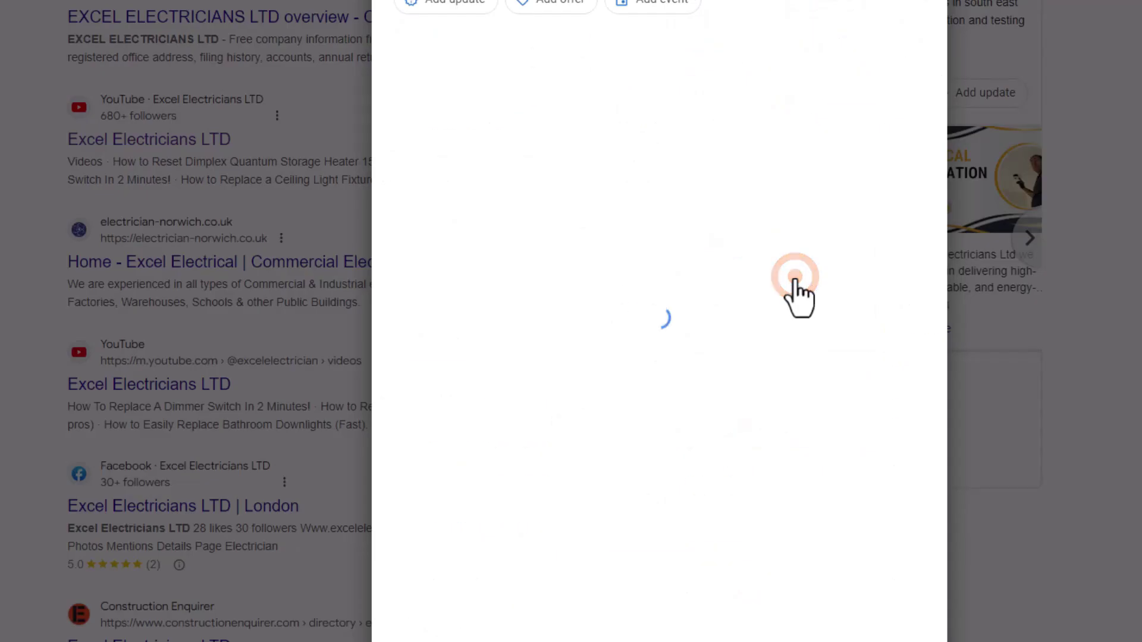
click(902, 61)
click(878, 102)
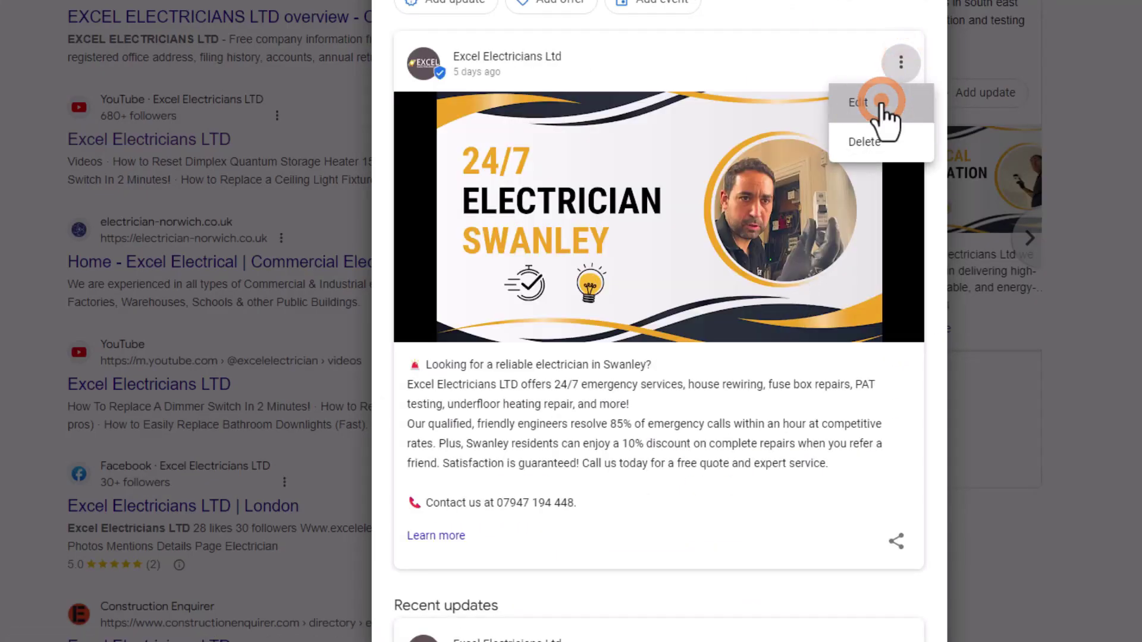
drag(952, 138, 964, 301)
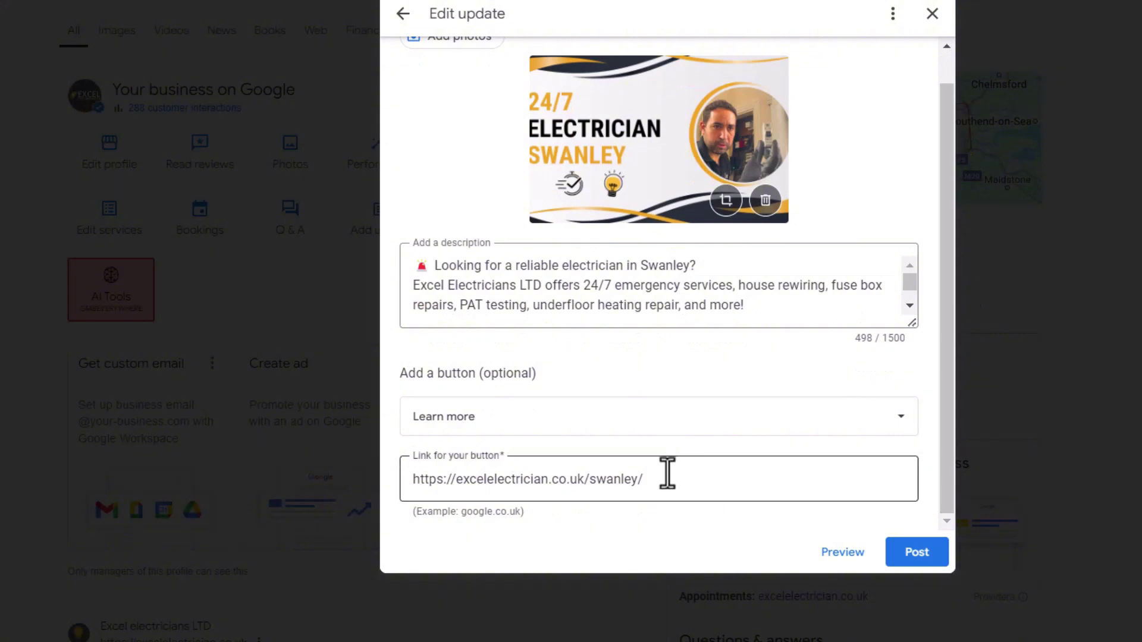
drag(667, 471, 409, 510)
right_click(519, 479)
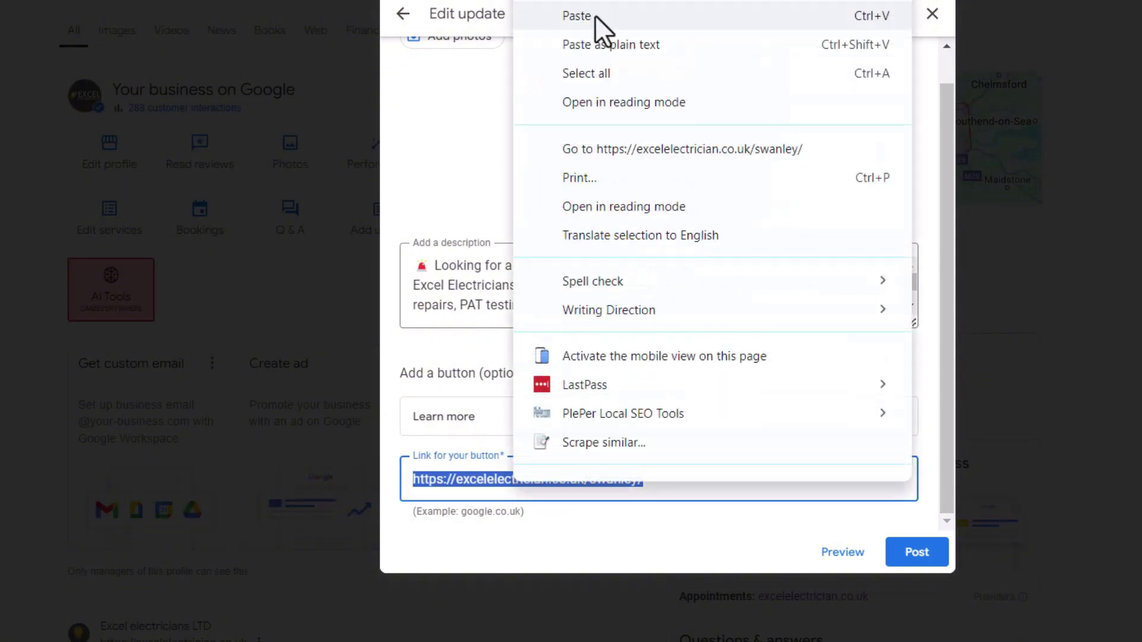
click(597, 16)
click(917, 553)
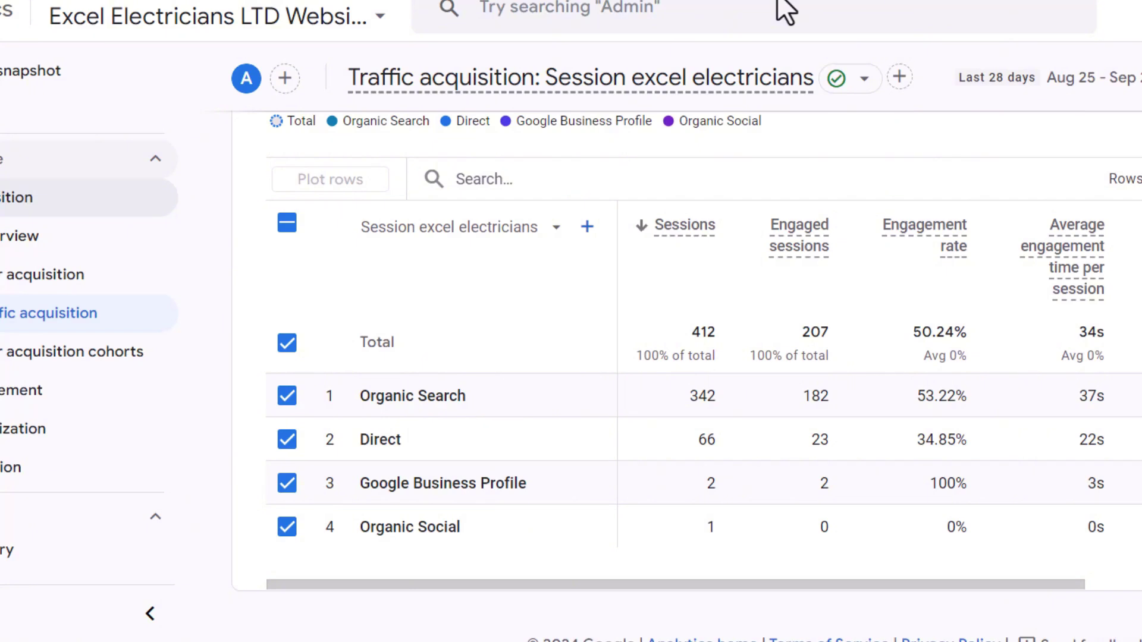
Step: Add Session campaign as a secondary dimension, splitting GBP into gbp-website-link (8) and gbp-post-swanley (2)
click(587, 227)
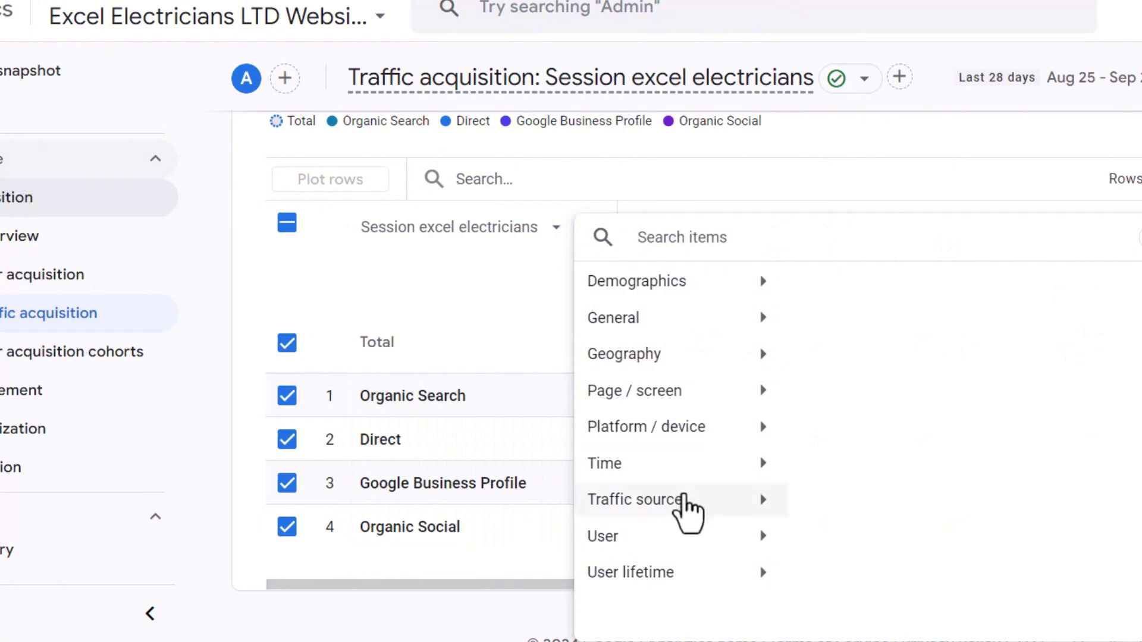
click(684, 499)
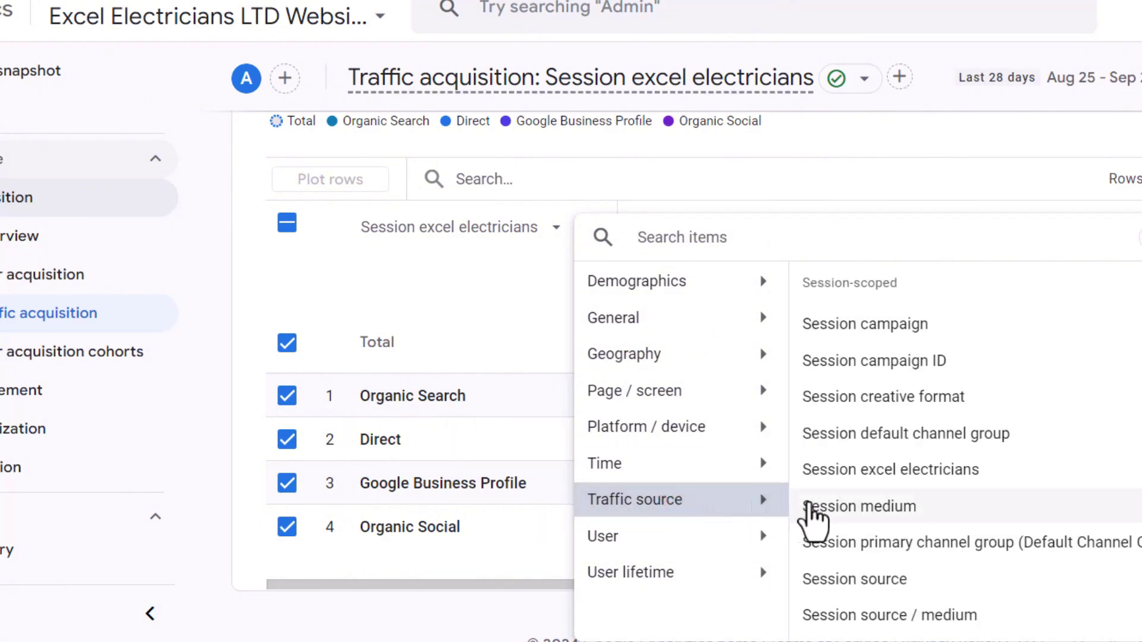
click(884, 326)
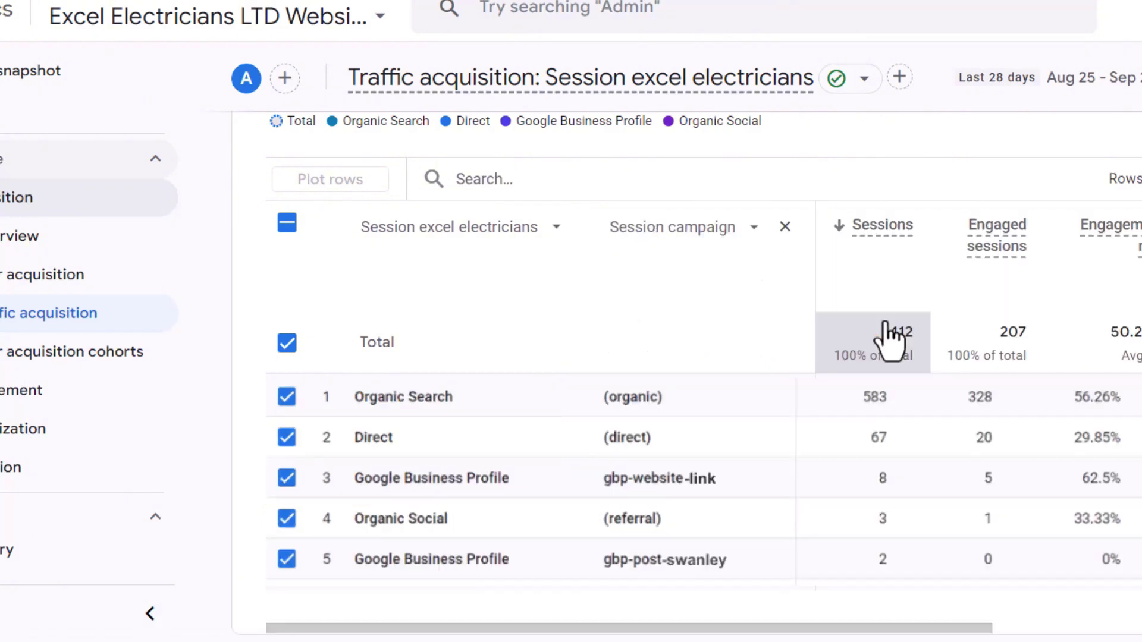